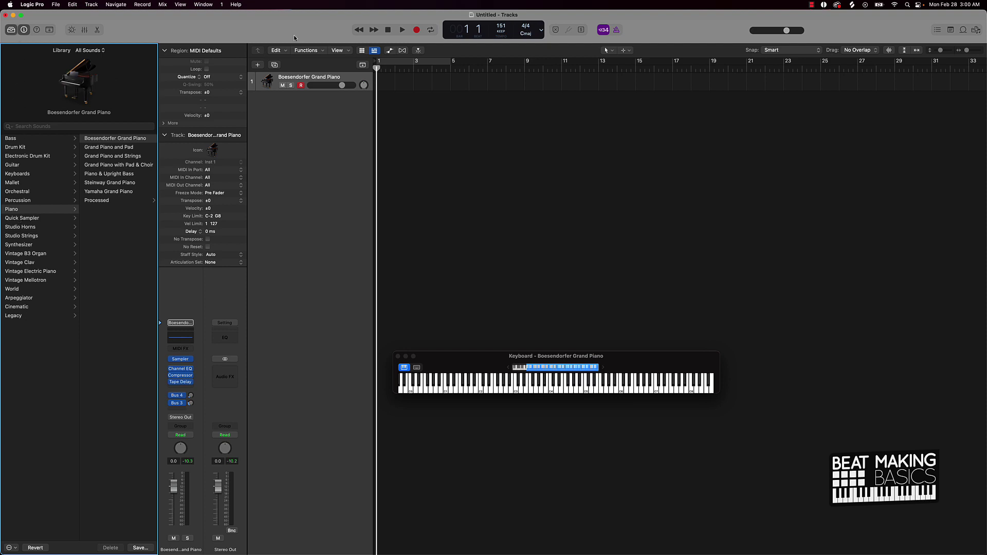
{"action": "left_click", "coordinate": [257, 66]}
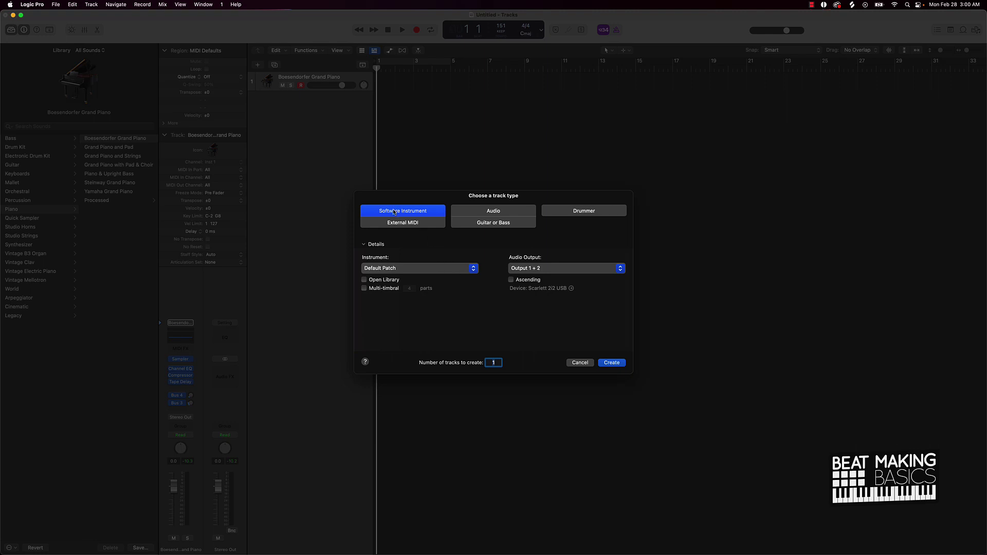
{"action": "left_click", "coordinate": [382, 268]}
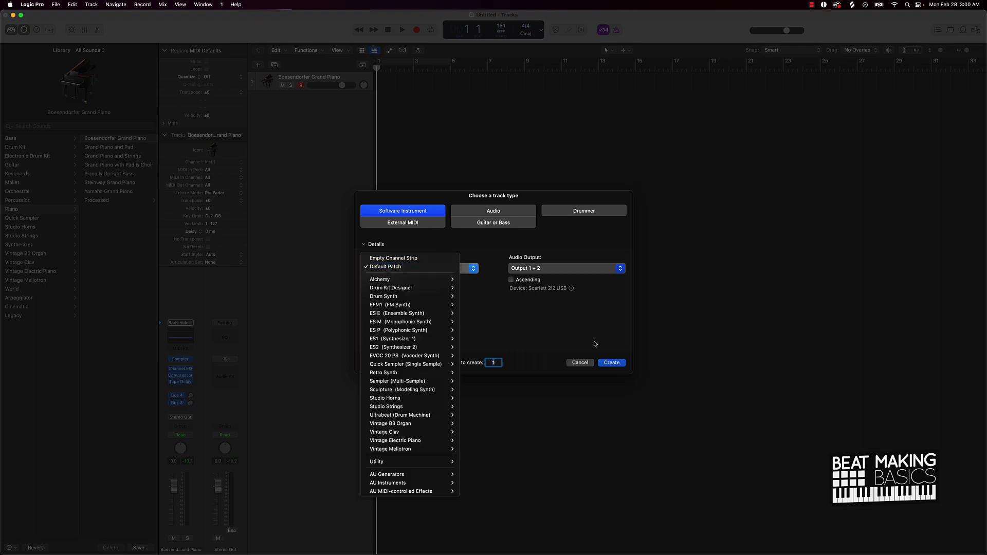
{"action": "left_click", "coordinate": [590, 363]}
{"action": "left_click", "coordinate": [591, 366]}
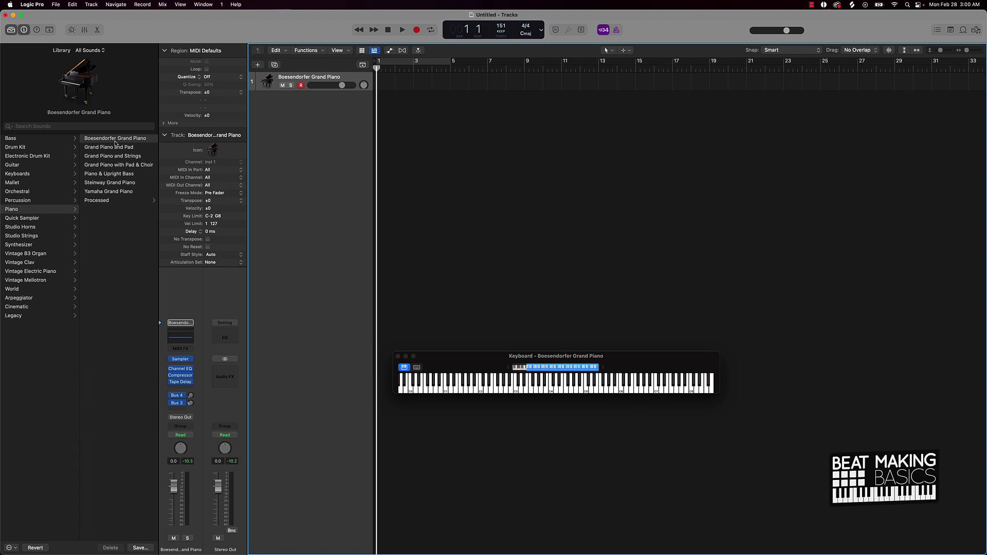
- Turn on the cycle range over bars 1 to 5 and set the project tempo to 127
{"action": "left_click", "coordinate": [429, 60]}
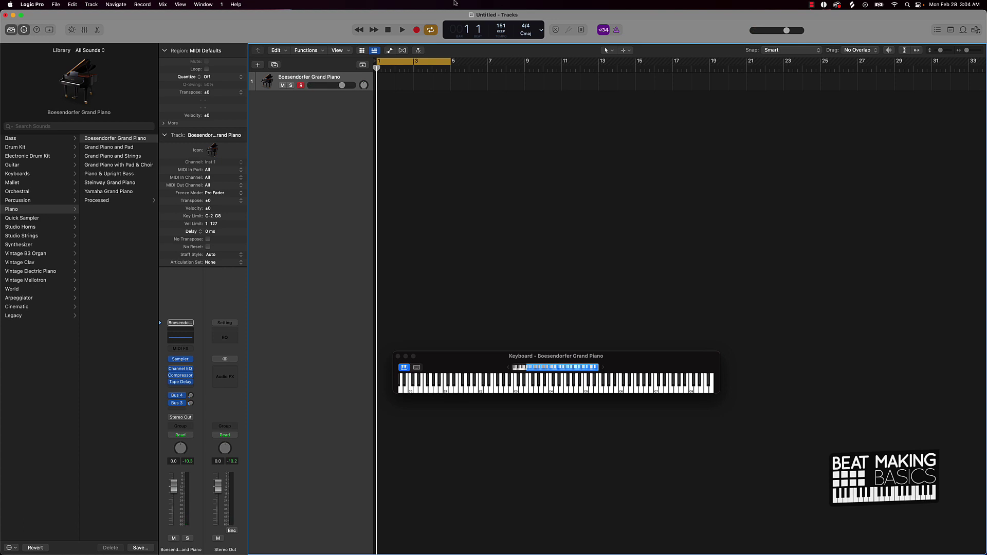
{"action": "left_click_drag", "start_coordinate": [501, 25], "coordinate": [495, 59]}
- Turn on the metronome and record a four-bar chord progression on the Boesendorfer Grand Piano track
{"action": "left_click", "coordinate": [617, 30]}
{"action": "left_click", "coordinate": [416, 30]}
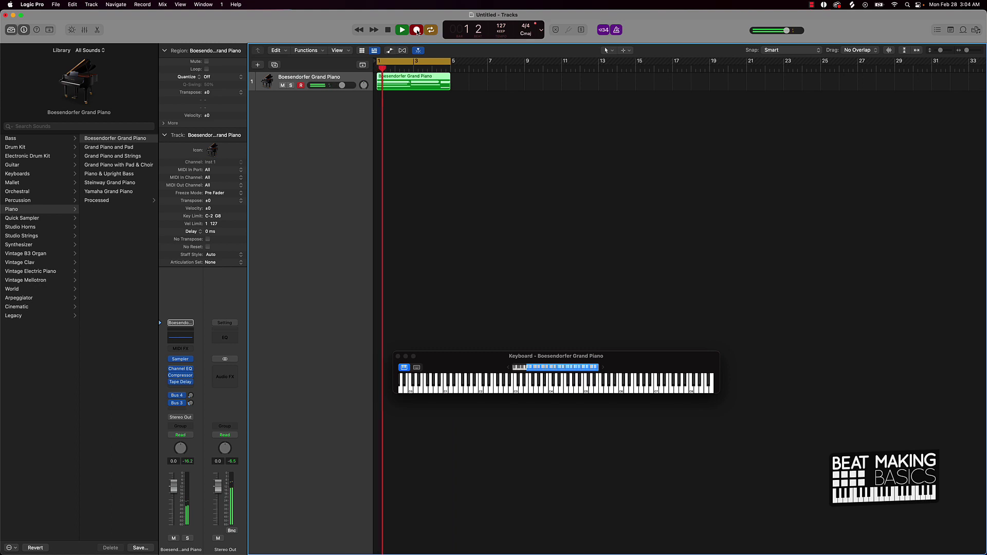
{"action": "left_click", "coordinate": [417, 30]}
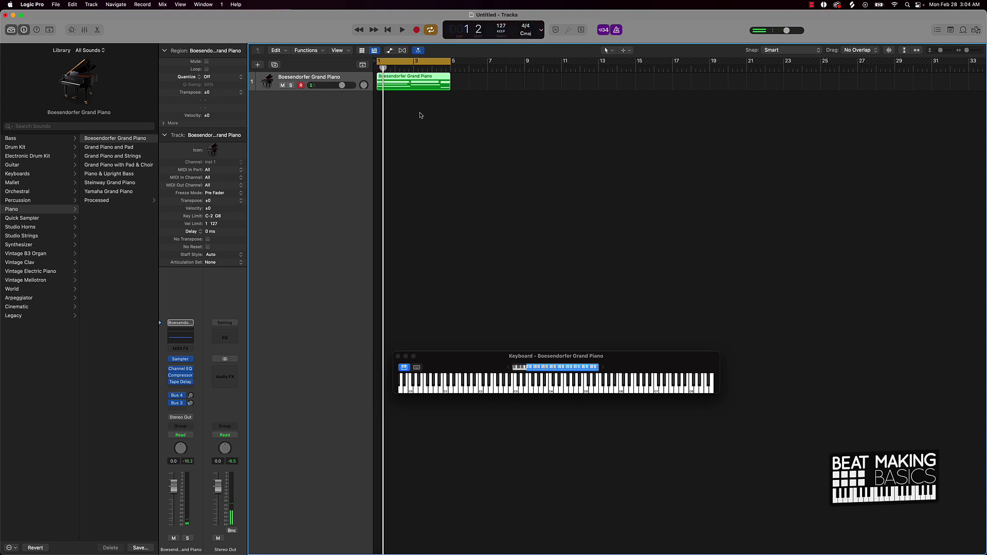
- Open the recorded piano region in the Piano Roll and quantize all of its notes to 1/16 Note
{"action": "key", "text": "e"}
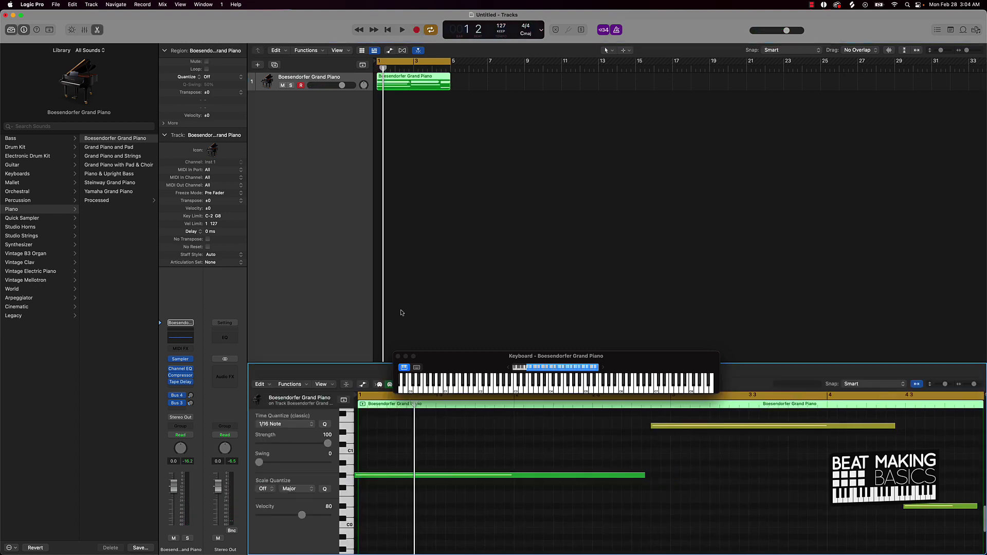
{"action": "left_click_drag", "start_coordinate": [424, 352], "coordinate": [474, 236]}
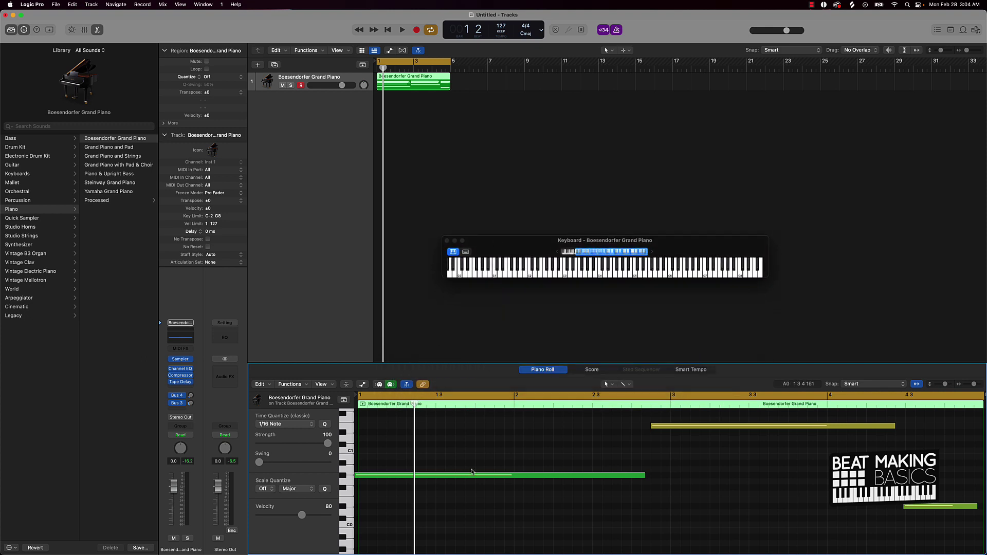
{"action": "key", "text": "super+a"}
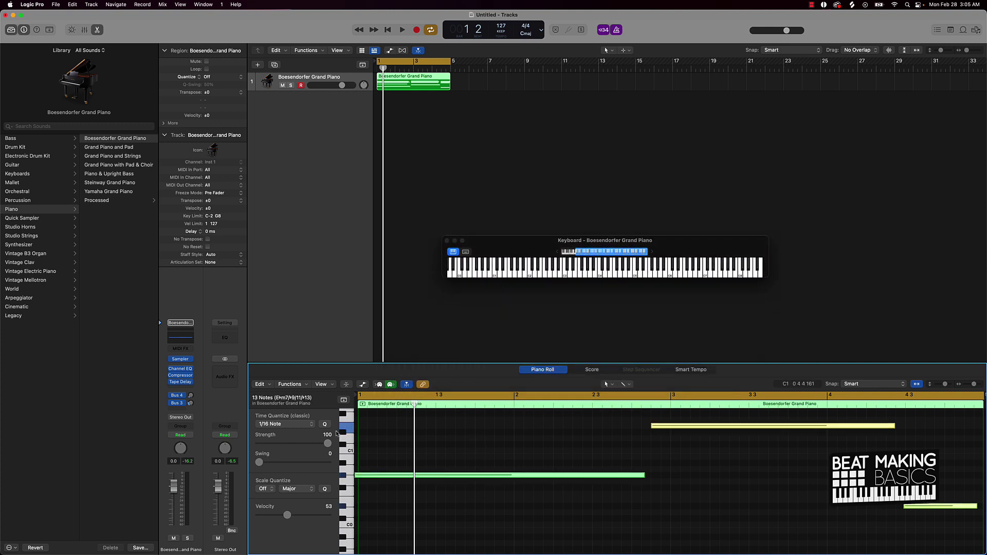
- Examine the timing and pitches of the quantized chord notes in the Piano Roll while playing the region back
{"action": "scroll", "coordinate": [503, 473], "scroll_direction": "up", "scroll_amount": 4}
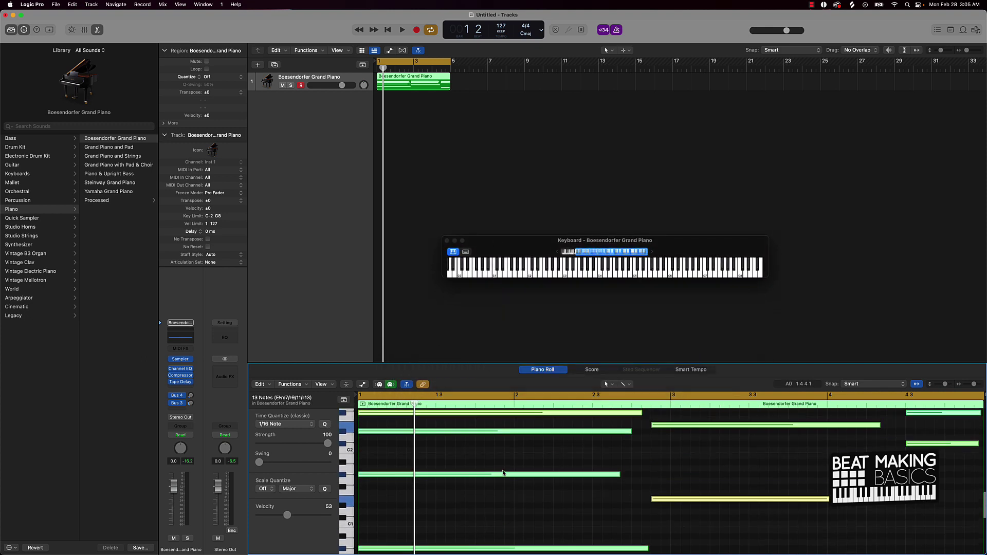
{"action": "scroll", "coordinate": [503, 473], "scroll_direction": "down", "scroll_amount": 3}
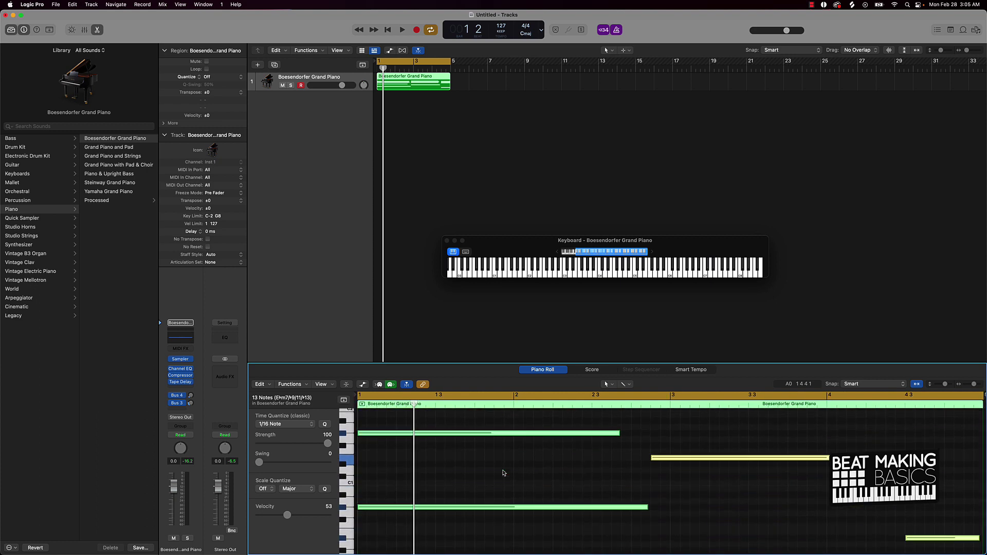
{"action": "scroll", "coordinate": [599, 472], "scroll_direction": "up", "scroll_amount": 1}
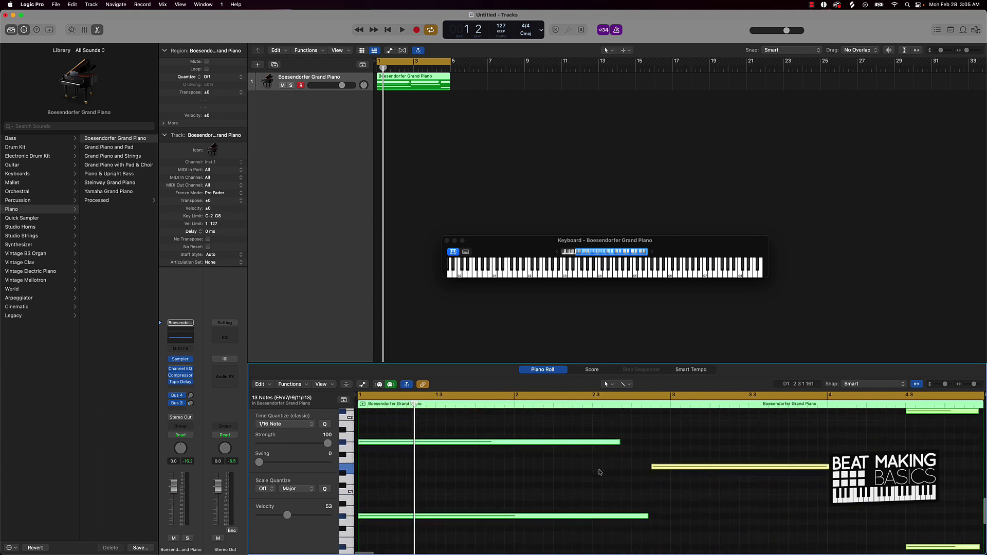
{"action": "scroll", "coordinate": [599, 472], "scroll_direction": "down", "scroll_amount": 2}
{"action": "scroll", "coordinate": [600, 471], "scroll_direction": "right", "scroll_amount": 4}
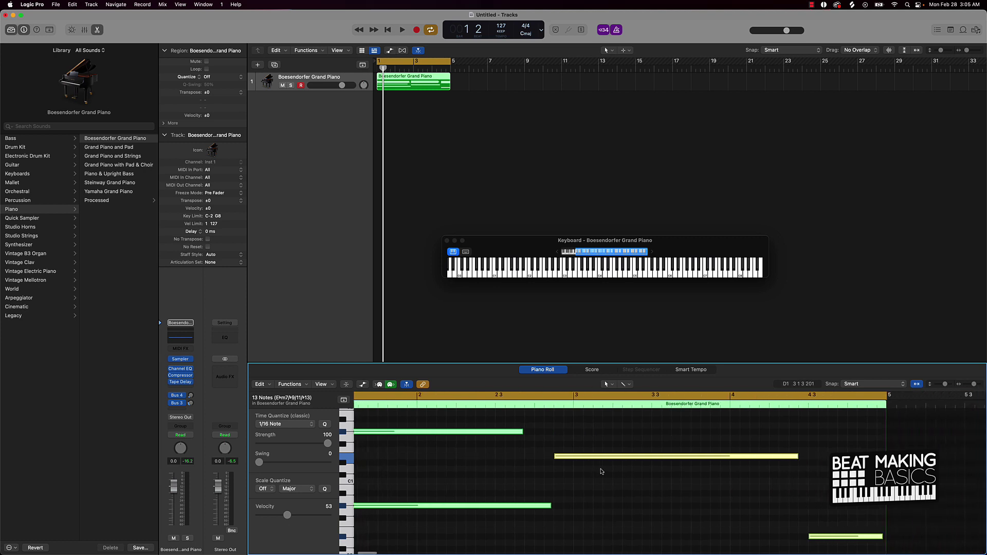
{"action": "scroll", "coordinate": [602, 471], "scroll_direction": "right", "scroll_amount": 2}
{"action": "scroll", "coordinate": [601, 471], "scroll_direction": "up", "scroll_amount": 6}
{"action": "key", "text": "space"}
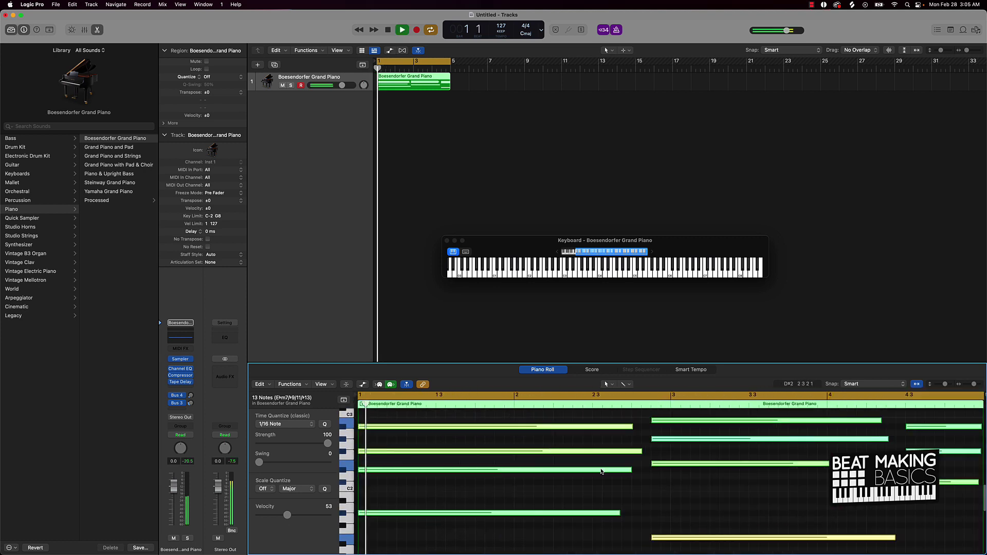
{"action": "left_click", "coordinate": [600, 472], "text": "ctrl+alt"}
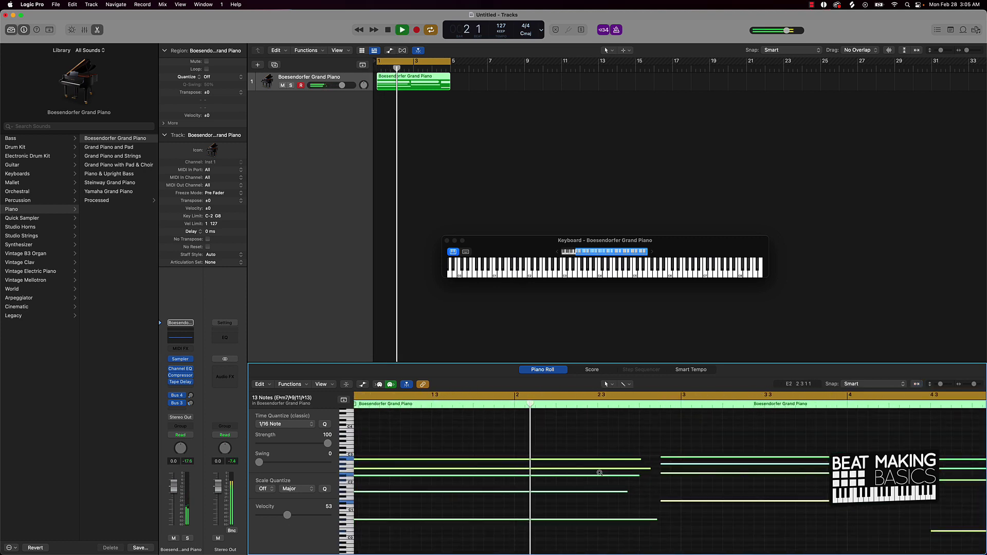
{"action": "left_click", "coordinate": [600, 473], "text": "ctrl+alt"}
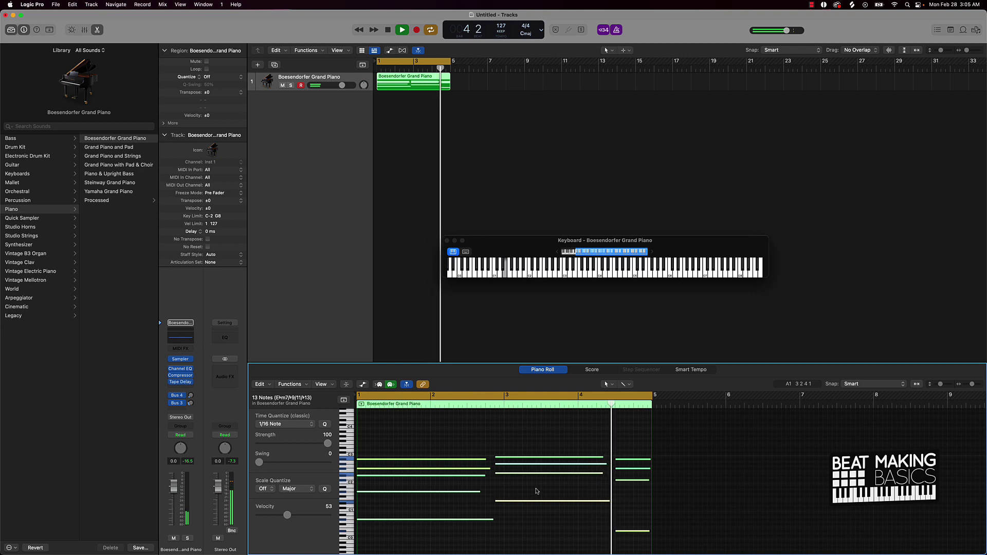
{"action": "key", "text": "space"}
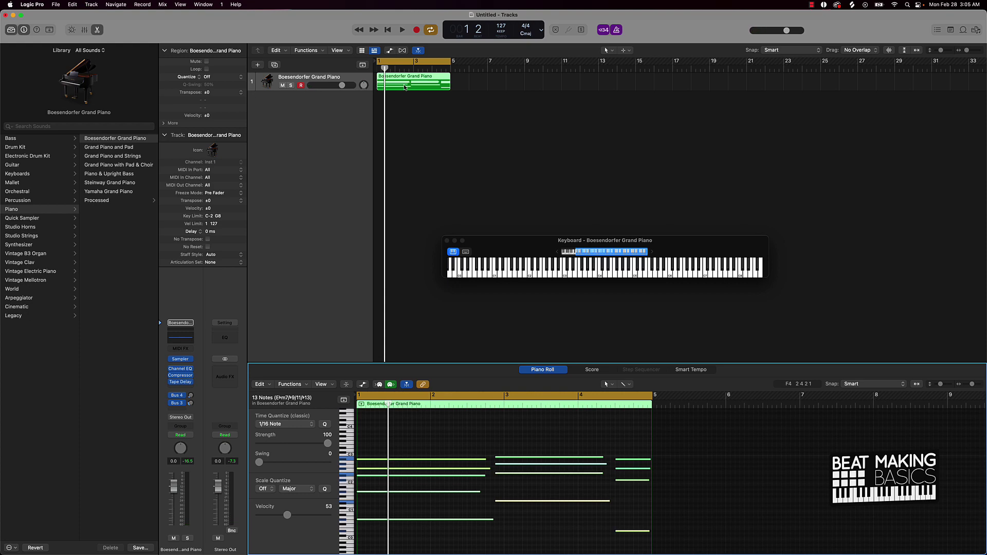
- Copy the piano region to bar 5 and extend the cycle range to bar 9
{"action": "left_click_drag", "start_coordinate": [406, 88], "coordinate": [522, 63]}
{"action": "left_click", "coordinate": [422, 63]}
{"action": "left_click", "coordinate": [435, 63]}
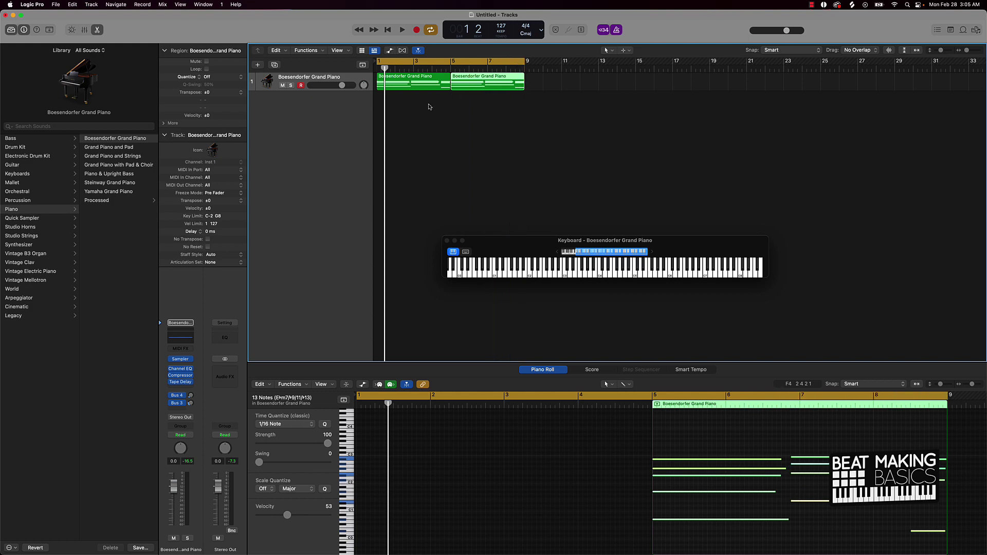
- Create a new Quick Sampler (Original) track from the second piano region
{"action": "left_click_drag", "start_coordinate": [430, 107], "coordinate": [386, 86]}
{"action": "left_click", "coordinate": [477, 93]}
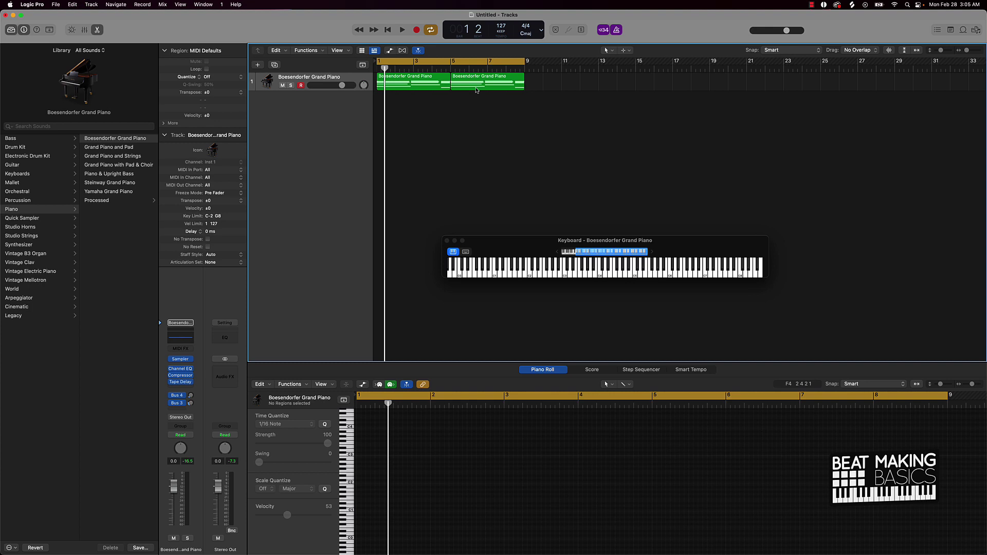
{"action": "left_click_drag", "start_coordinate": [477, 90], "coordinate": [327, 256]}
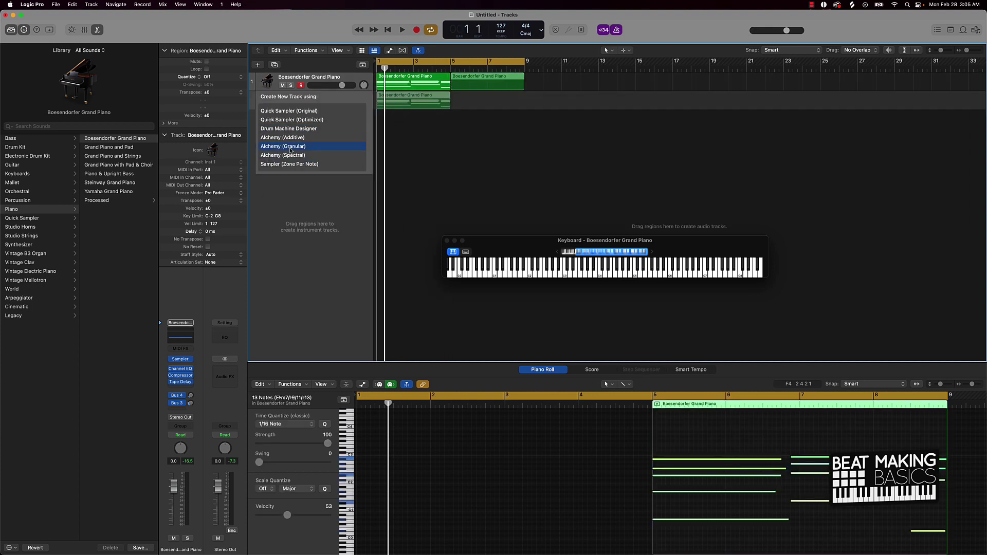
{"action": "left_click_drag", "start_coordinate": [290, 150], "coordinate": [291, 114]}
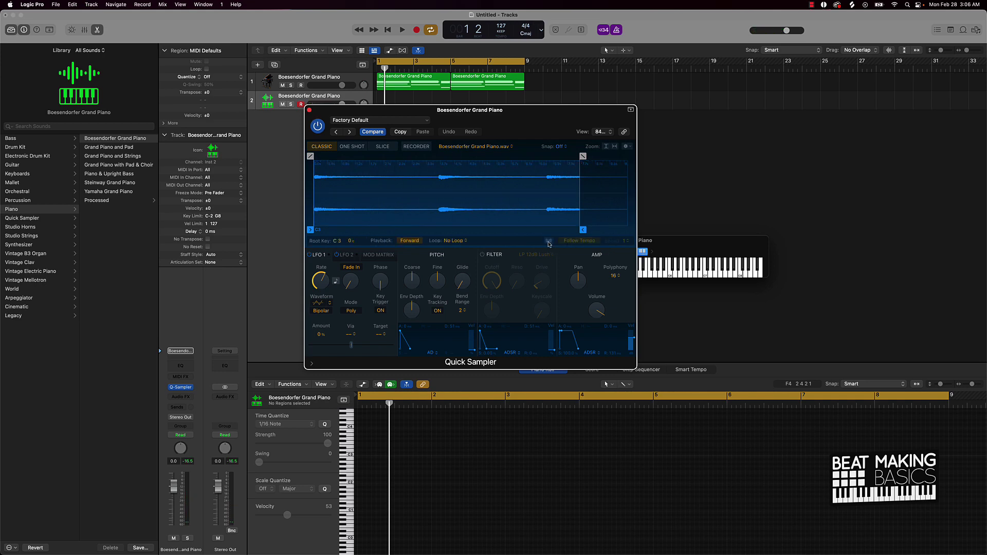
- Turn on Flex with Follow Tempo for the piano sample and set its loop mode to Forward in Quick Sampler
{"action": "left_click", "coordinate": [549, 241]}
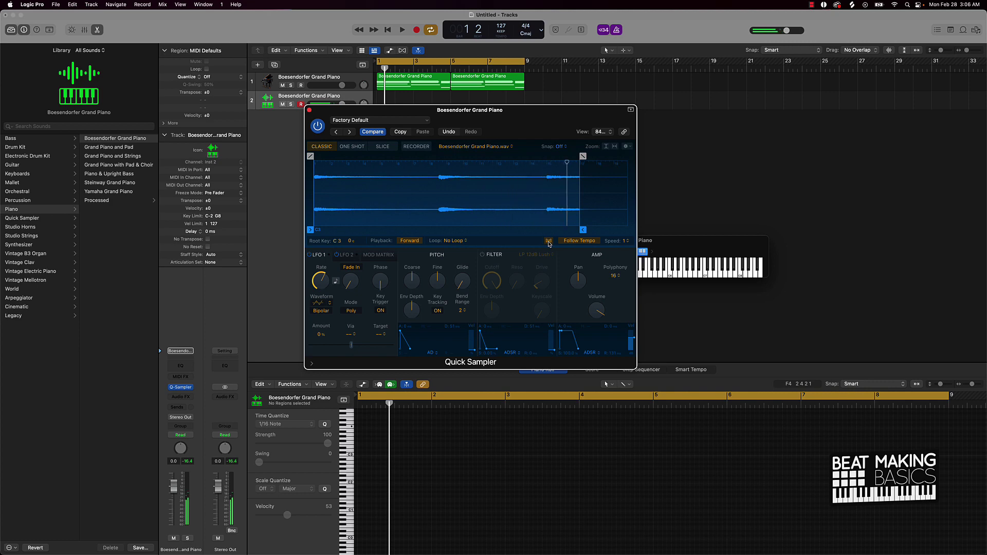
{"action": "left_click", "coordinate": [457, 241]}
{"action": "left_click", "coordinate": [449, 252]}
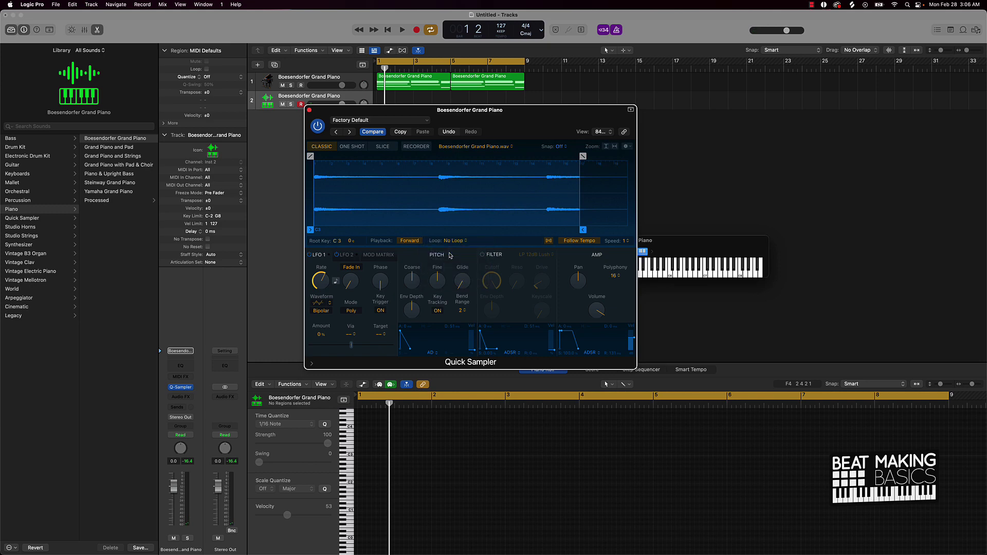
- Record one sustained note across bars 1 to 9 on the Quick Sampler track and close the sampler window
{"action": "key", "text": "space"}
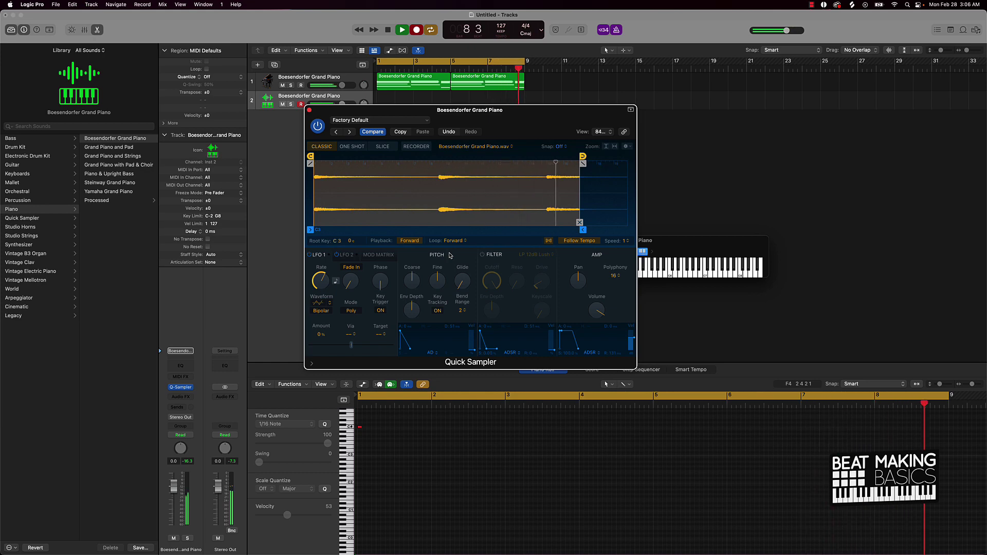
{"action": "key", "text": "space"}
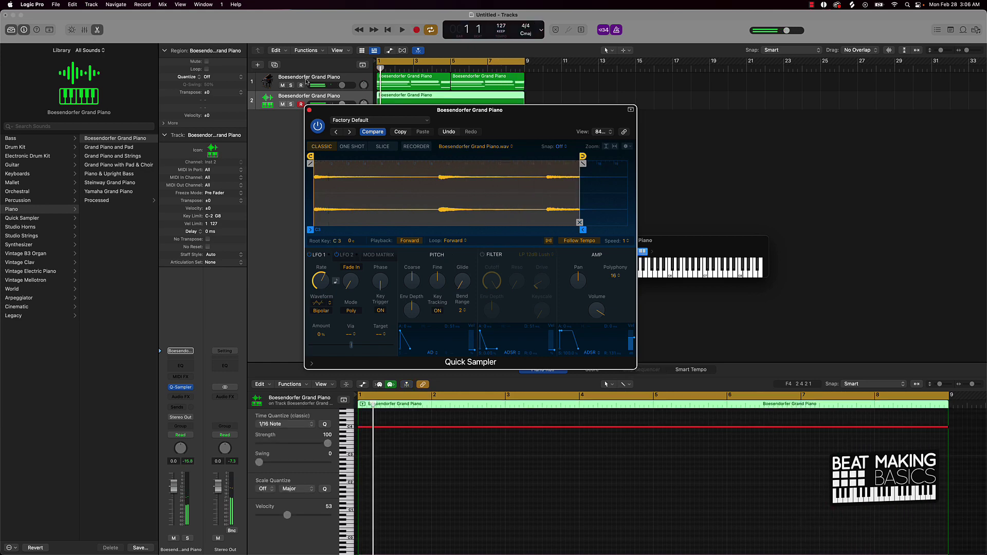
{"action": "left_click", "coordinate": [432, 500]}
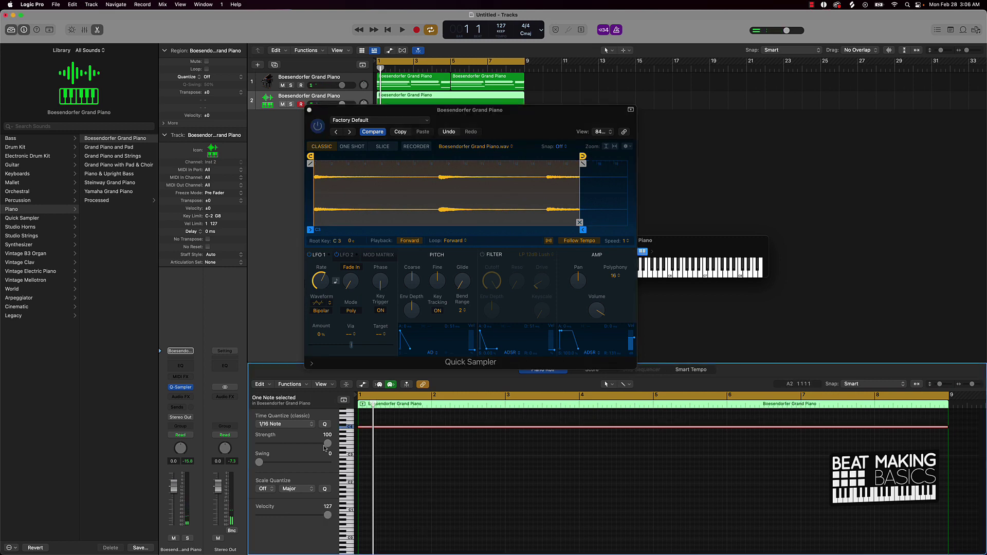
{"action": "left_click", "coordinate": [309, 110]}
{"action": "left_click", "coordinate": [505, 139]}
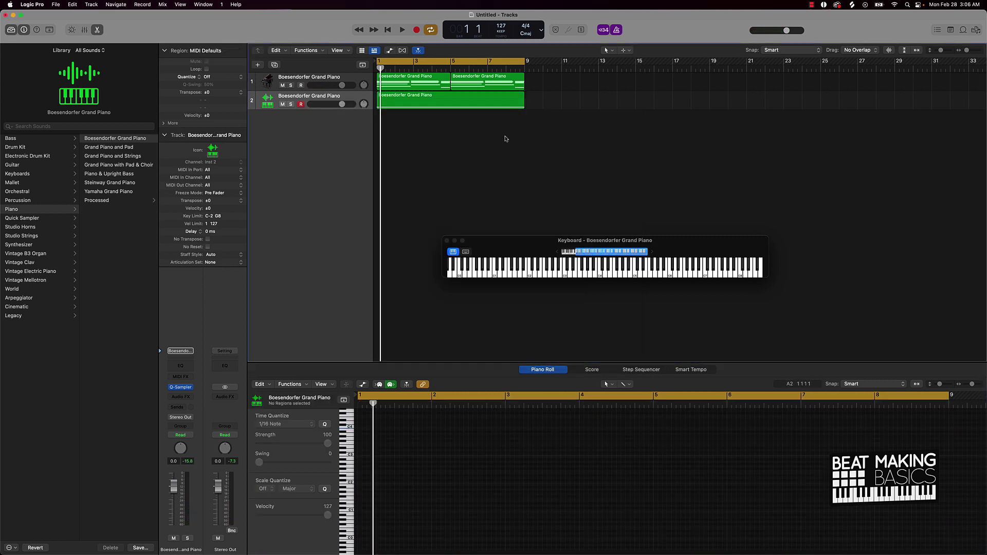
- Add a software instrument track and load the Studio Violins 2 patch from Studio Strings
{"action": "left_click", "coordinate": [258, 65]}
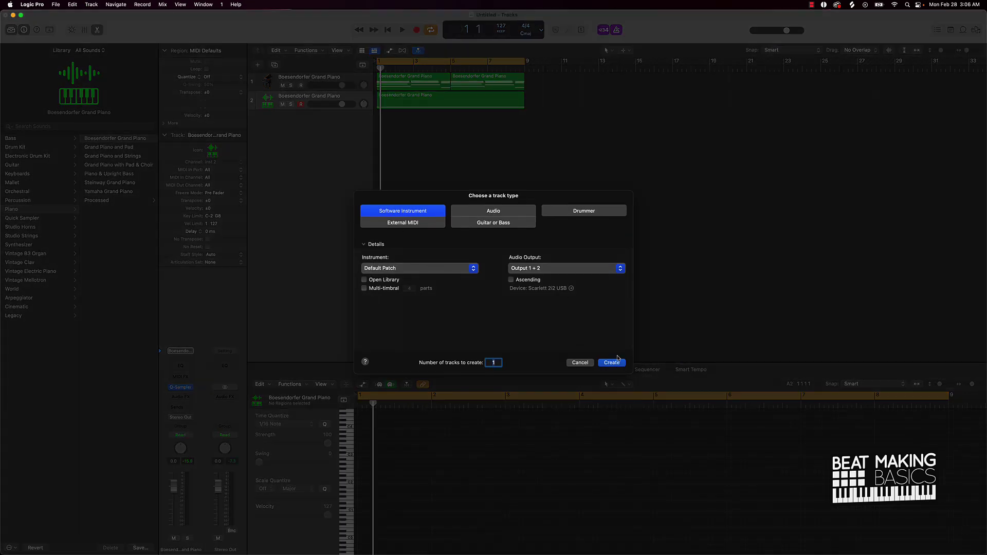
{"action": "left_click", "coordinate": [616, 363]}
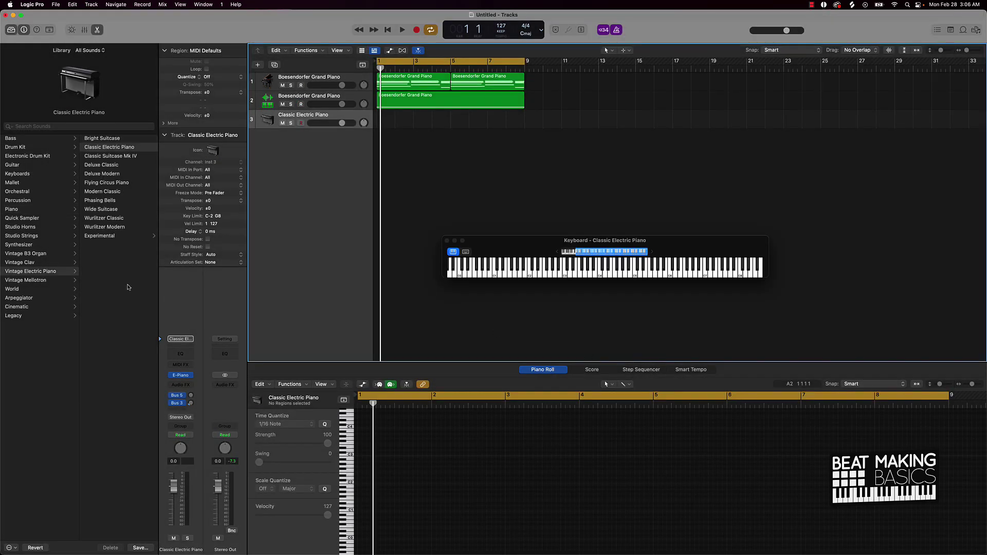
{"action": "left_click", "coordinate": [22, 236]}
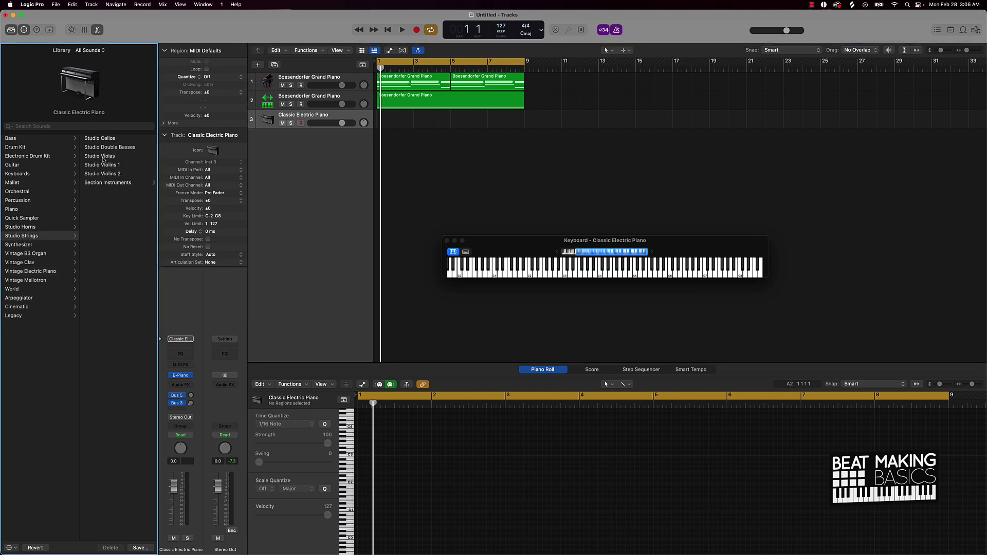
{"action": "left_click", "coordinate": [109, 174]}
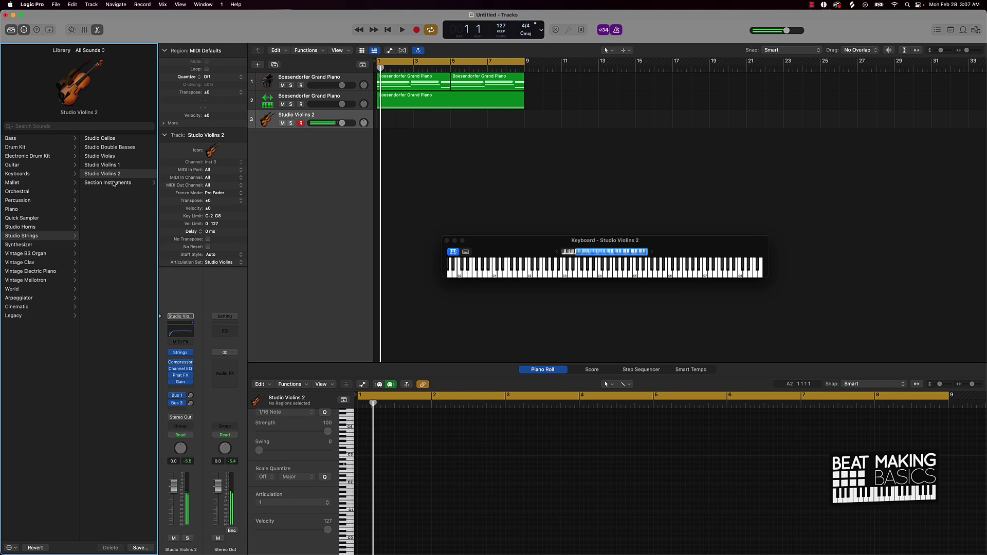
- Lower the Studio Violins 2 track volume to -3.7 dB and record a violin melody across bars 1 to 9
{"action": "key", "text": "space"}
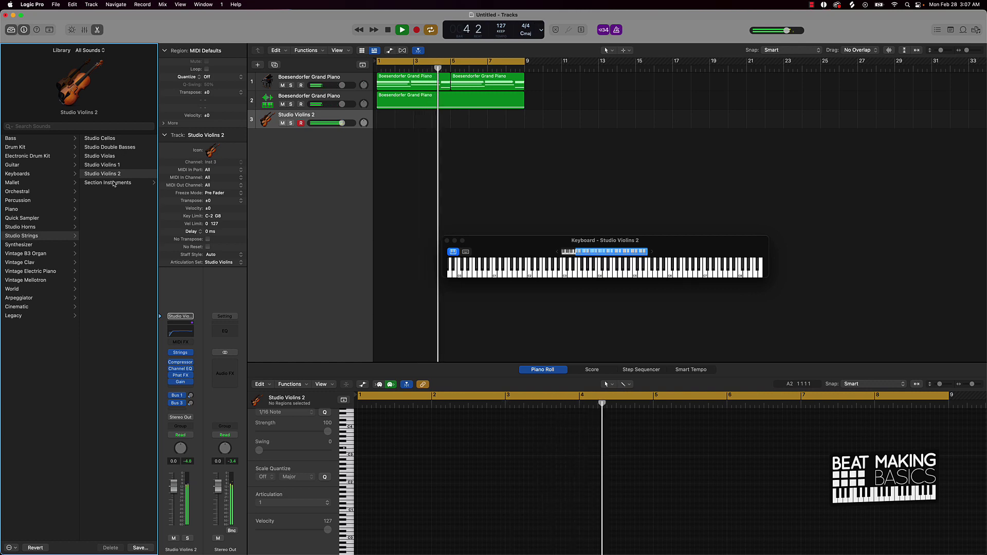
{"action": "key", "text": "space"}
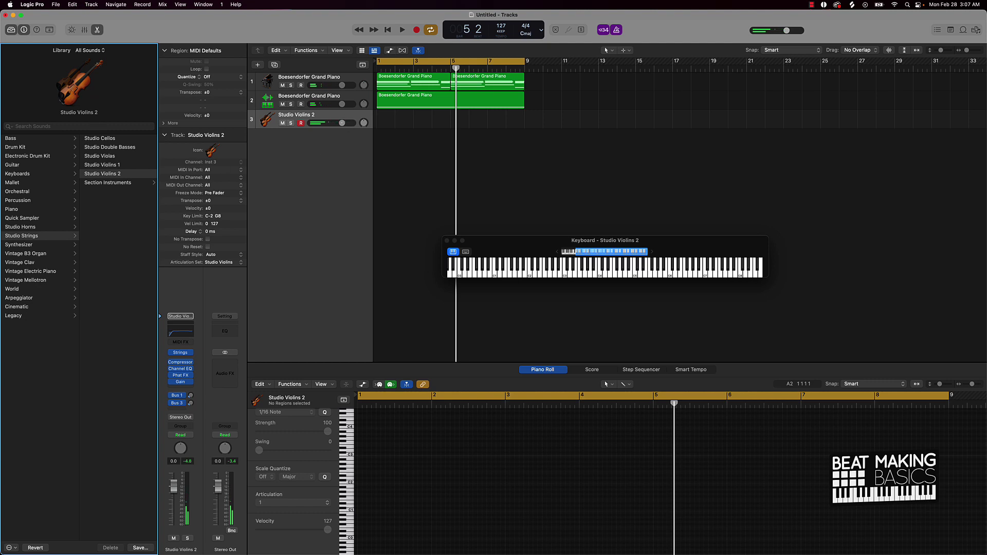
{"action": "left_click_drag", "start_coordinate": [341, 123], "coordinate": [335, 122]}
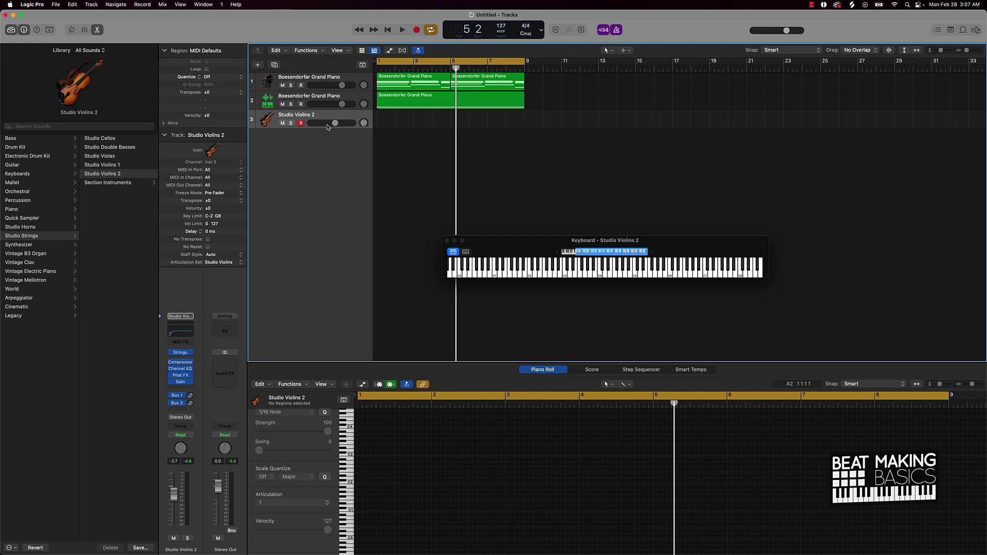
{"action": "key", "text": "r"}
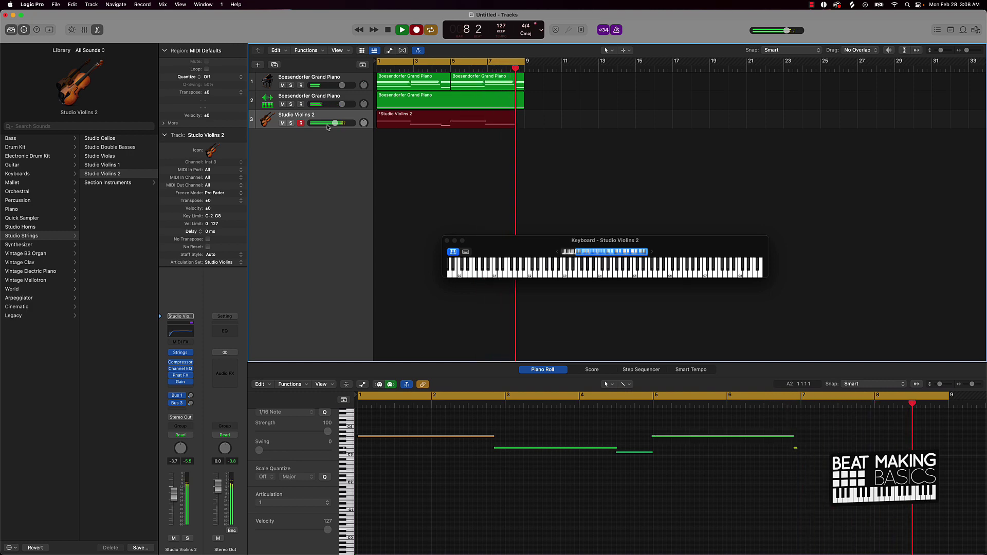
{"action": "key", "text": "space"}
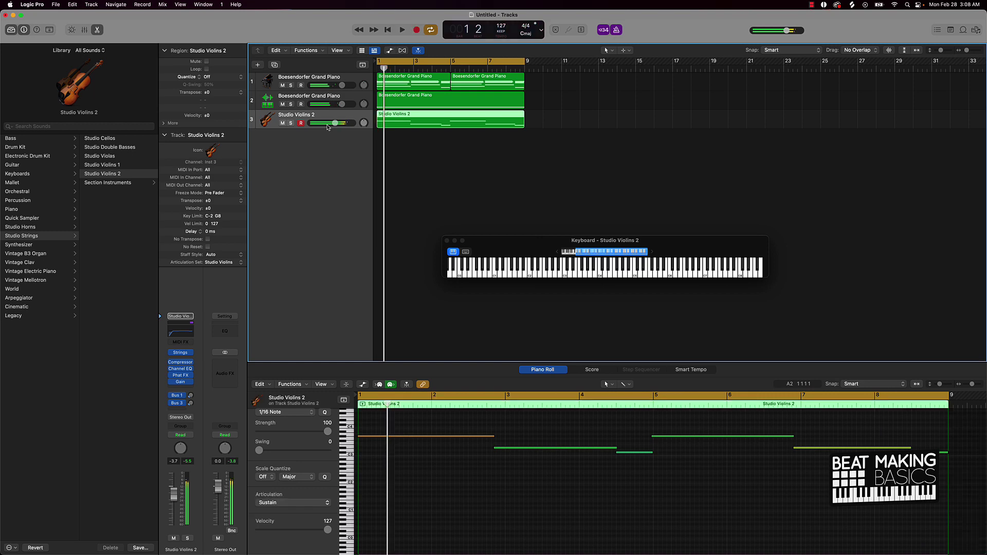
- Quantize all notes in the Studio Violins 2 region to 1/8 Swing A and play it back
{"action": "left_click", "coordinate": [485, 485]}
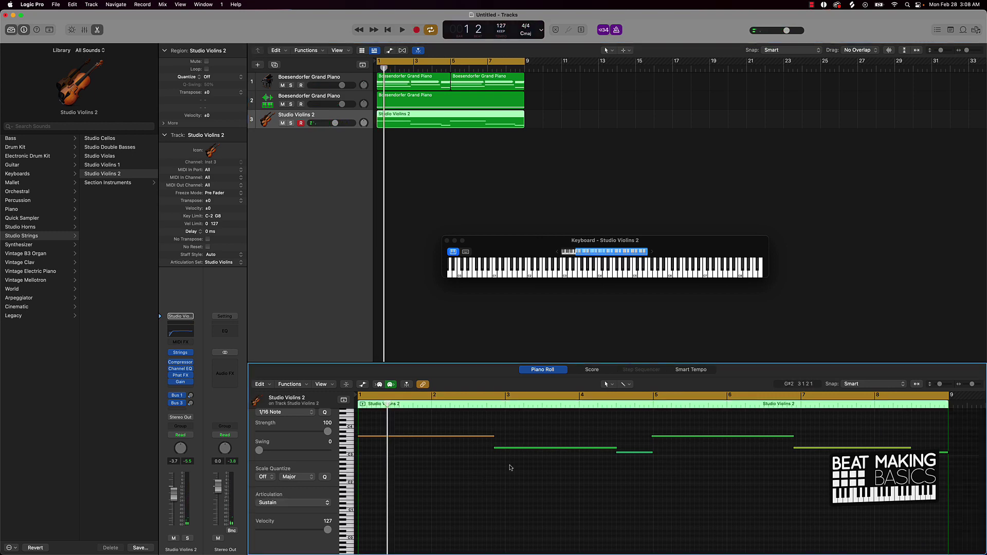
{"action": "key", "text": "super+a"}
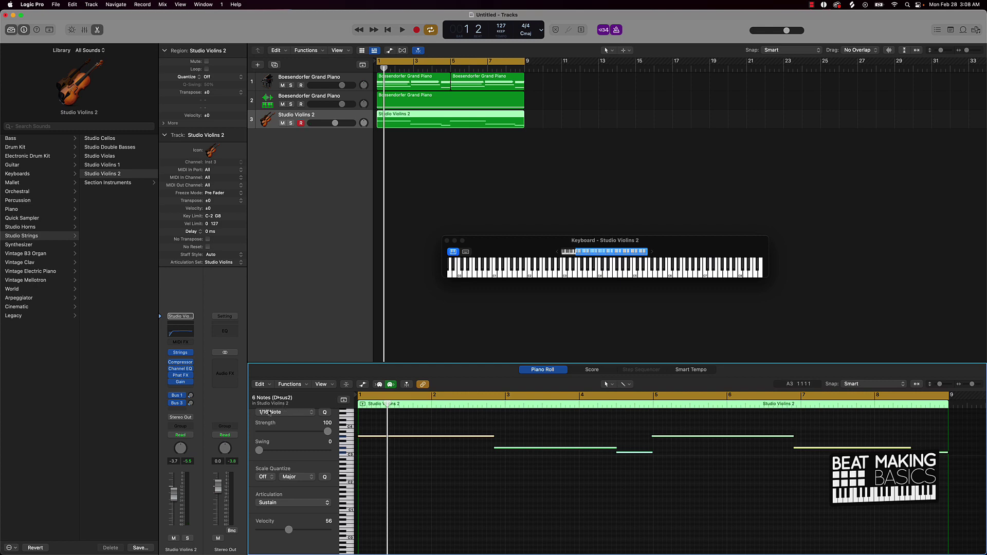
{"action": "left_click", "coordinate": [311, 414]}
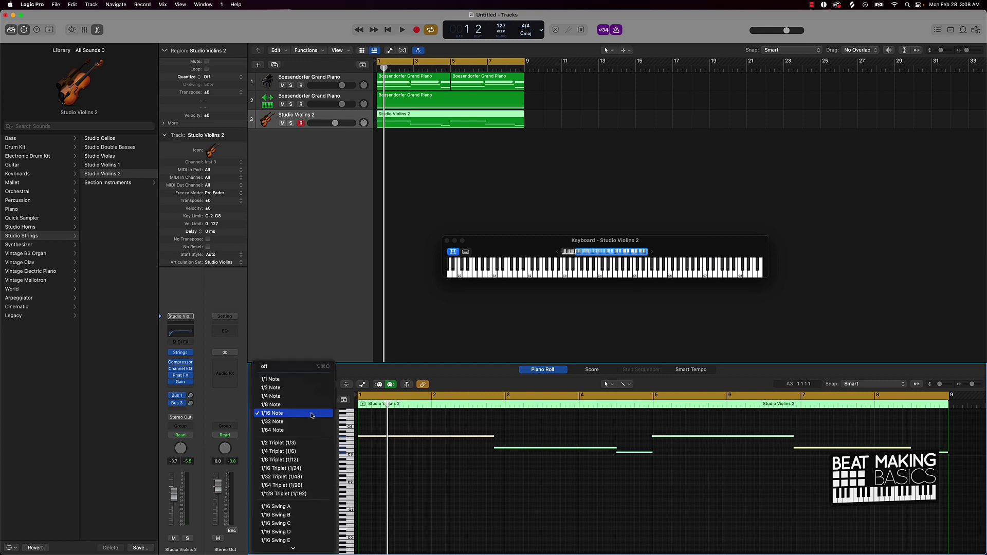
{"action": "left_click", "coordinate": [291, 507]}
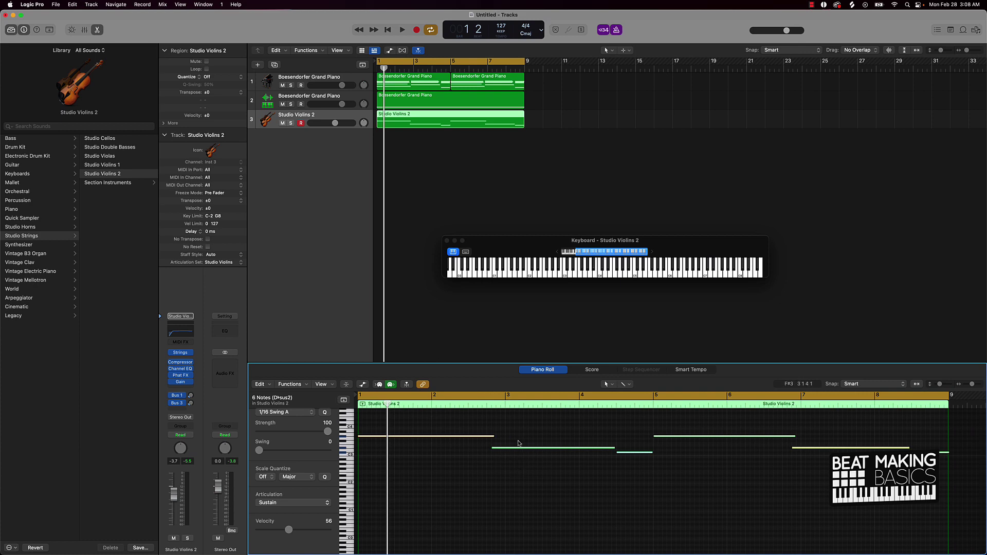
{"action": "left_click", "coordinate": [302, 414]}
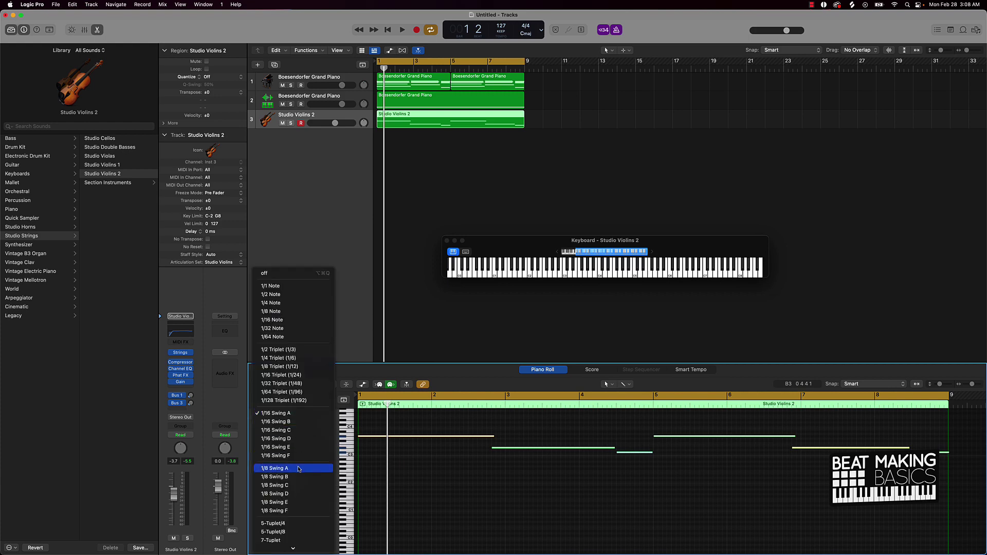
{"action": "left_click", "coordinate": [288, 419]}
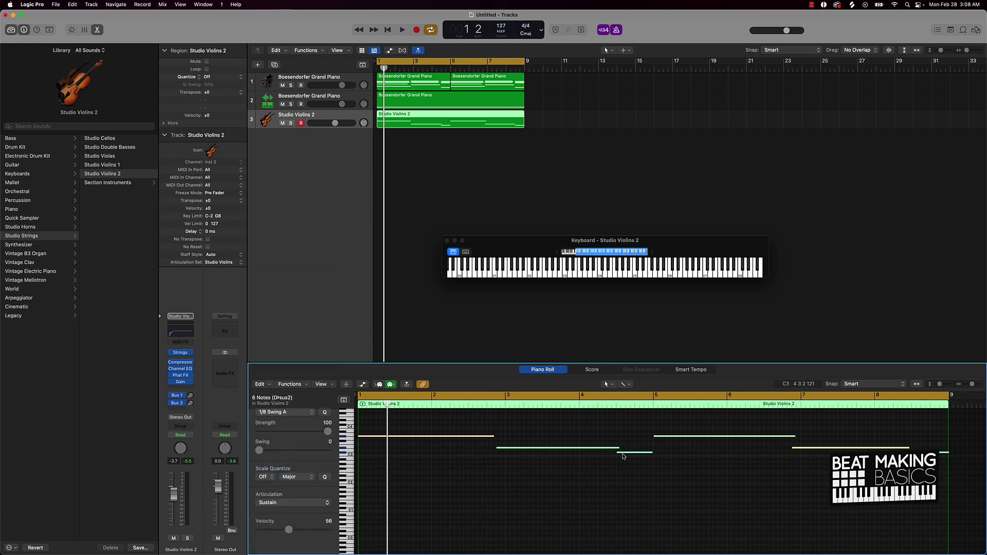
{"action": "key", "text": "space"}
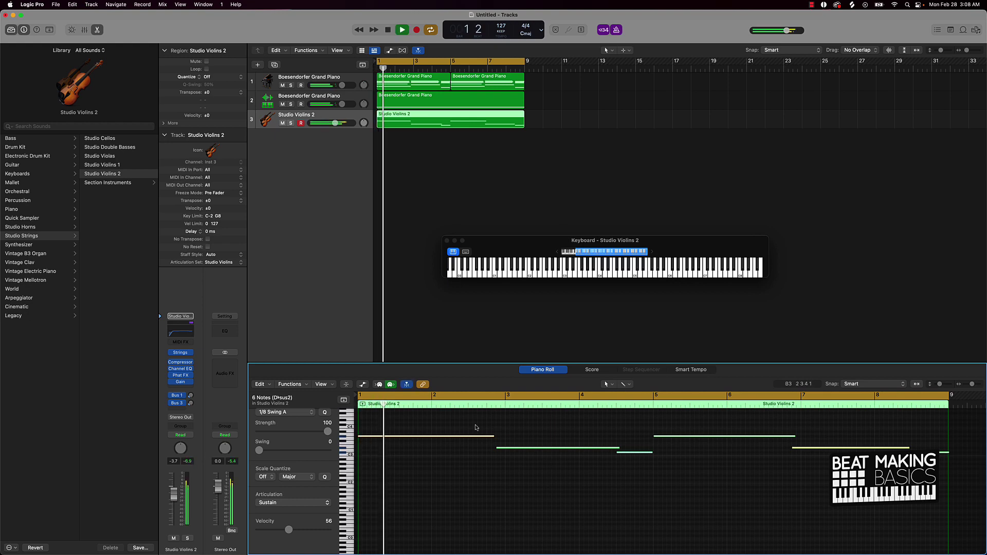
- Enlarge the Piano Roll and show the violin region's Note Velocity automation
{"action": "left_click_drag", "start_coordinate": [445, 363], "coordinate": [446, 307]}
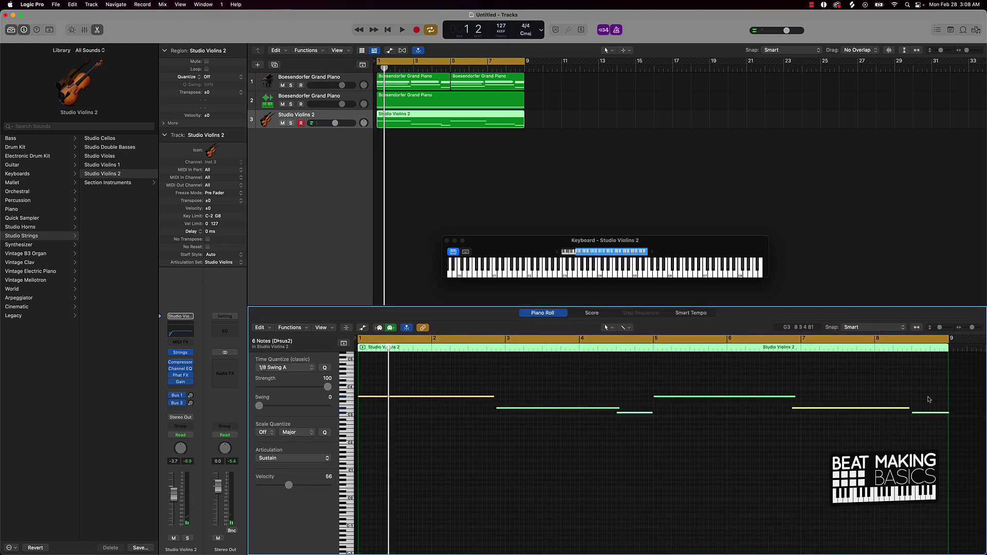
{"action": "left_click", "coordinate": [363, 328]}
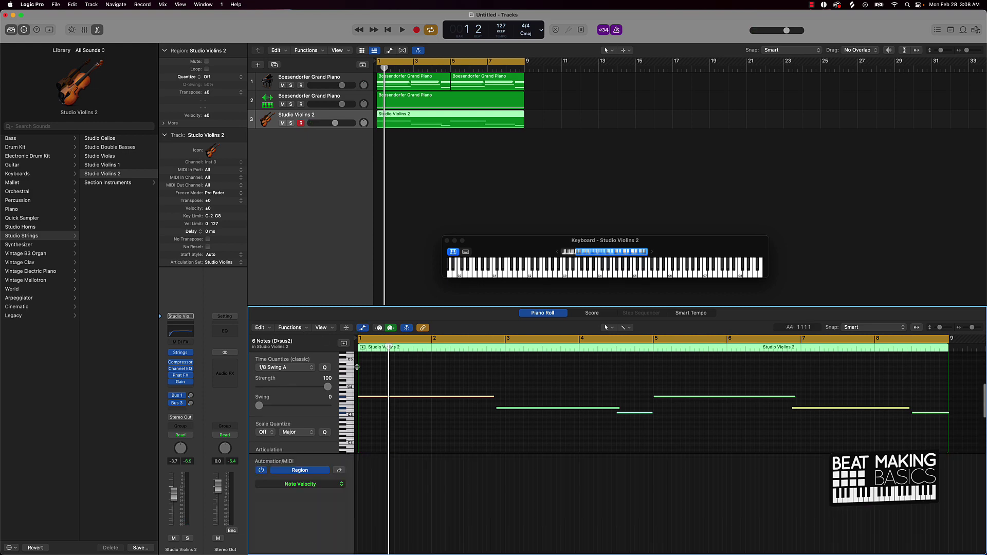
{"action": "left_click", "coordinate": [445, 432]}
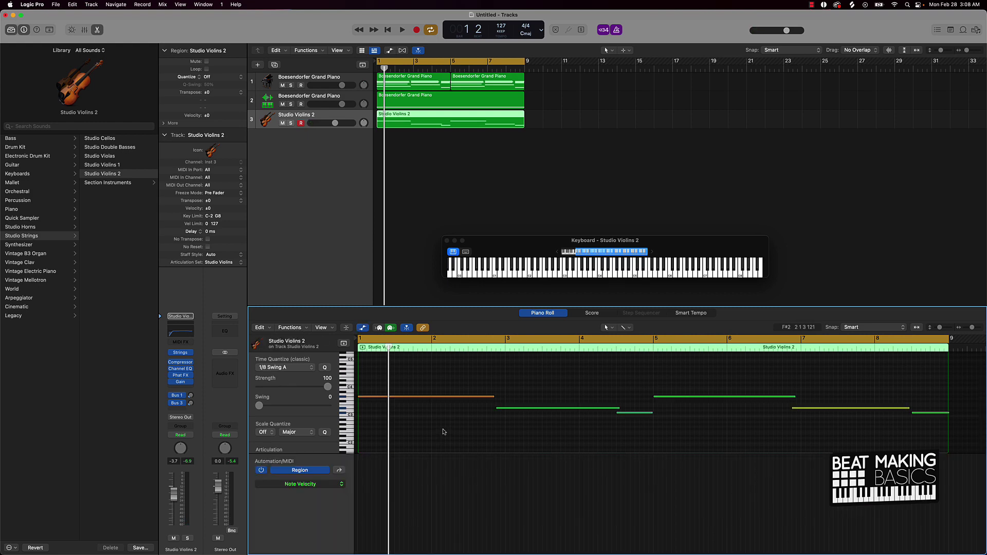
{"action": "left_click", "coordinate": [340, 470]}
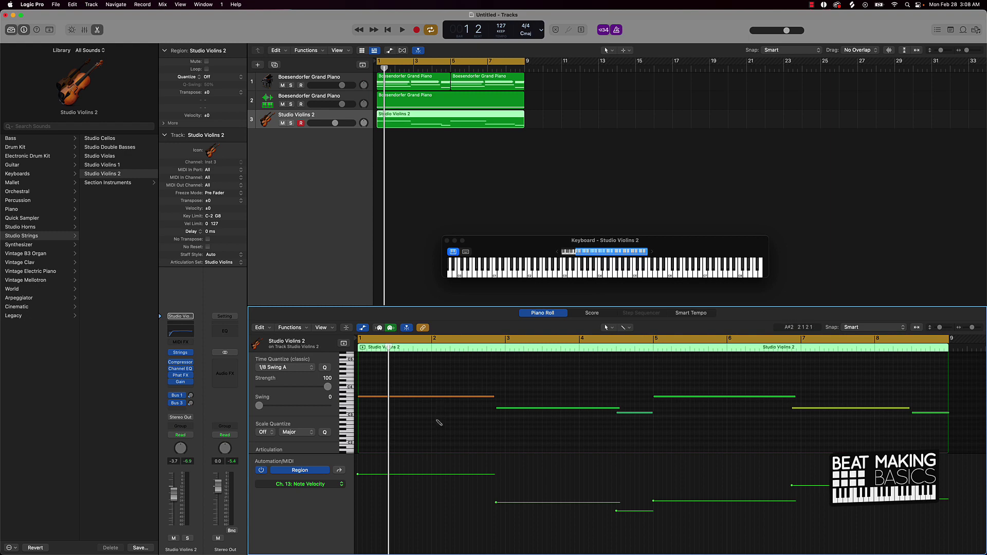
- Level the velocities of all violin notes by raising them together to the maximum, and lower them together to about mid-range
{"action": "key", "text": "super+a"}
{"action": "left_click_drag", "start_coordinate": [359, 475], "coordinate": [370, 406]}
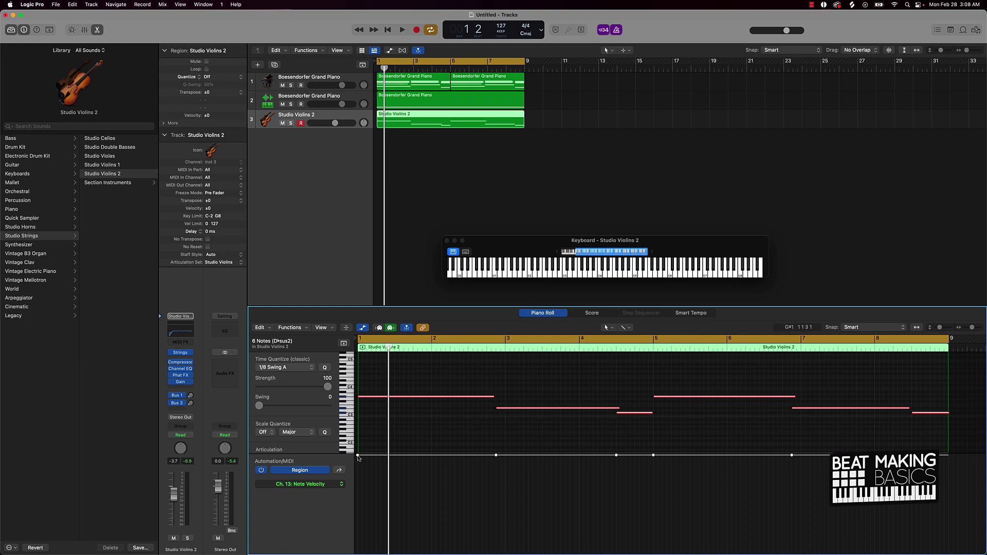
{"action": "left_click_drag", "start_coordinate": [358, 458], "coordinate": [359, 502]}
- Lower the Studio Violins 2 track volume to -17.0 dB while the loop plays
{"action": "key", "text": "space"}
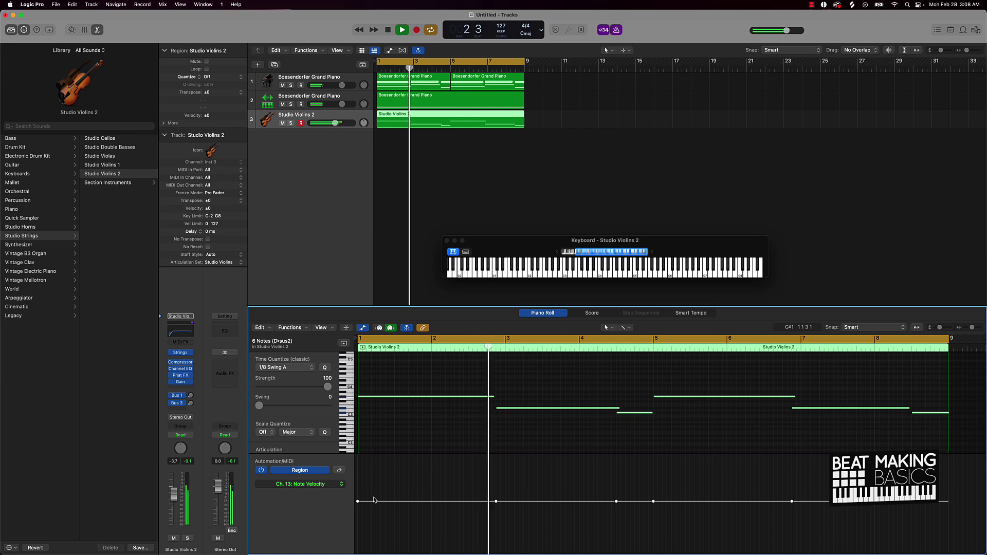
{"action": "left_click_drag", "start_coordinate": [335, 124], "coordinate": [327, 123]}
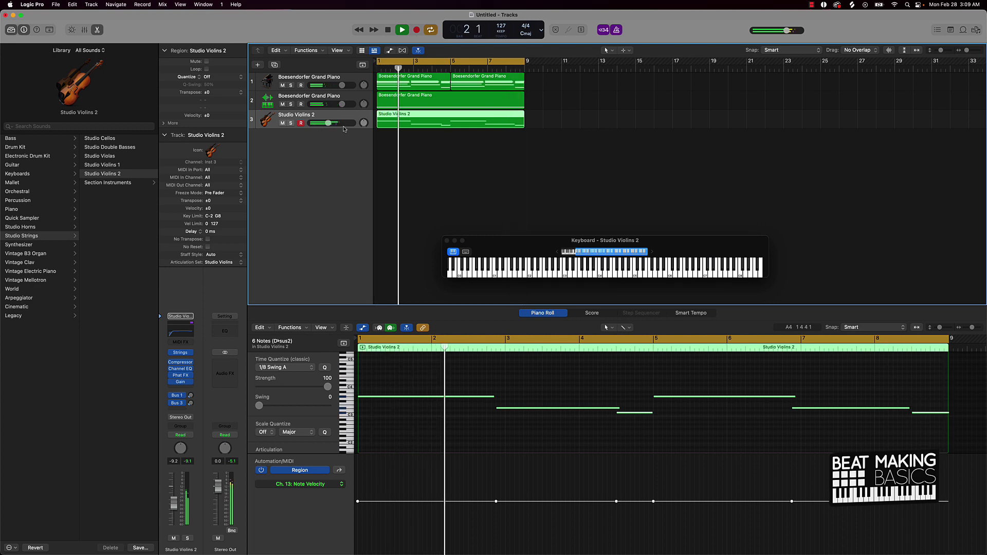
{"action": "left_click_drag", "start_coordinate": [330, 124], "coordinate": [323, 124]}
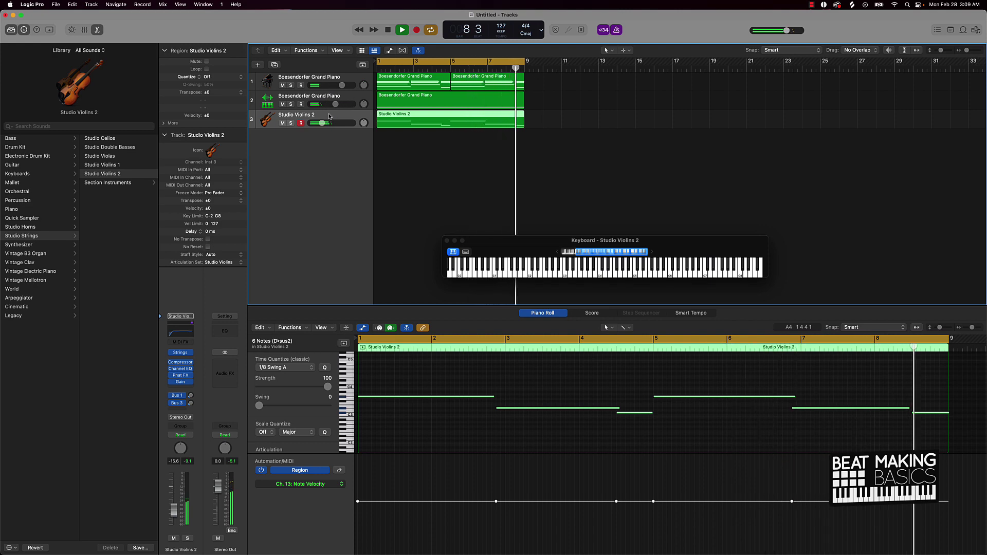
{"action": "left_click_drag", "start_coordinate": [322, 124], "coordinate": [319, 124]}
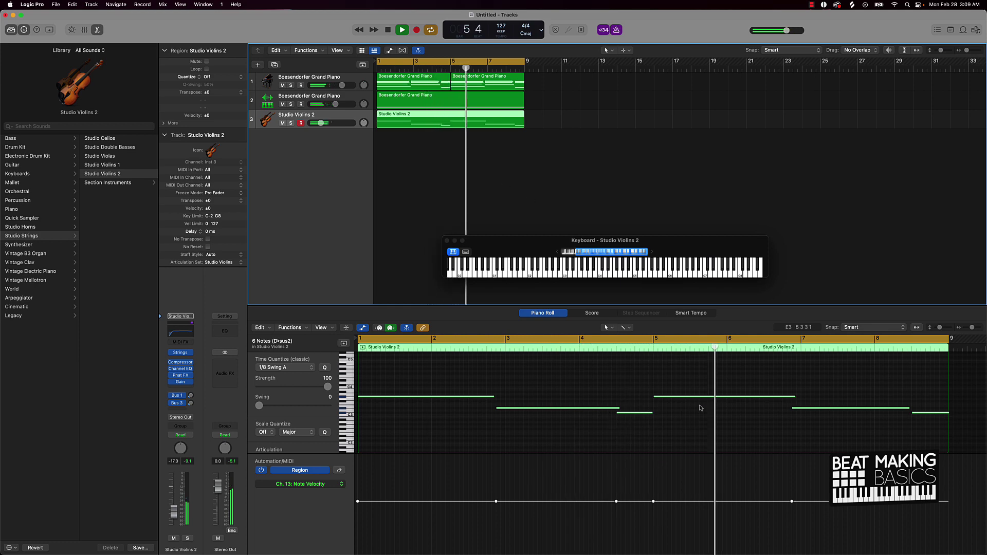
- Try raising the last two notes of the violin region to higher pitches and listen back
{"action": "left_click", "coordinate": [805, 410]}
{"action": "key", "text": "space"}
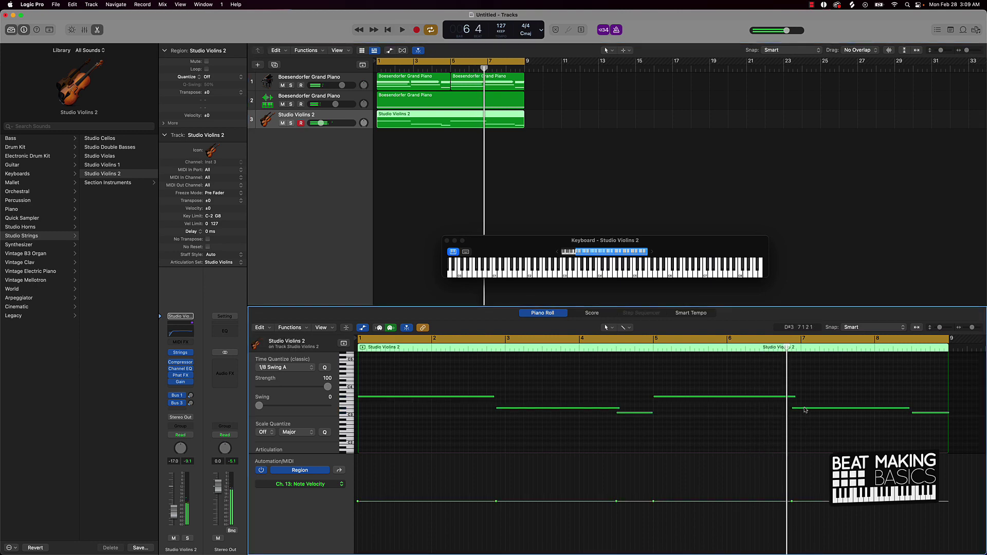
{"action": "left_click_drag", "start_coordinate": [805, 410], "coordinate": [805, 392]}
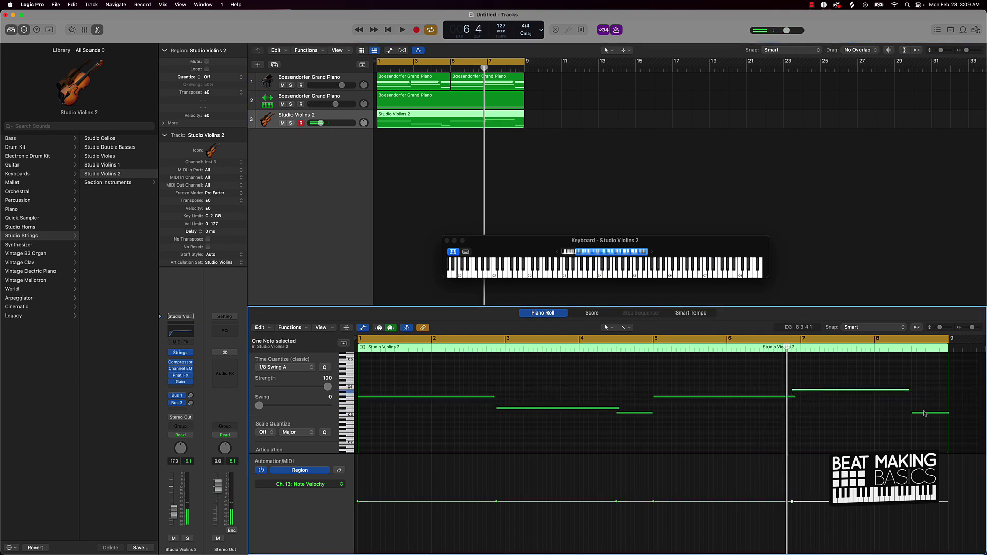
{"action": "left_click_drag", "start_coordinate": [923, 414], "coordinate": [922, 397]}
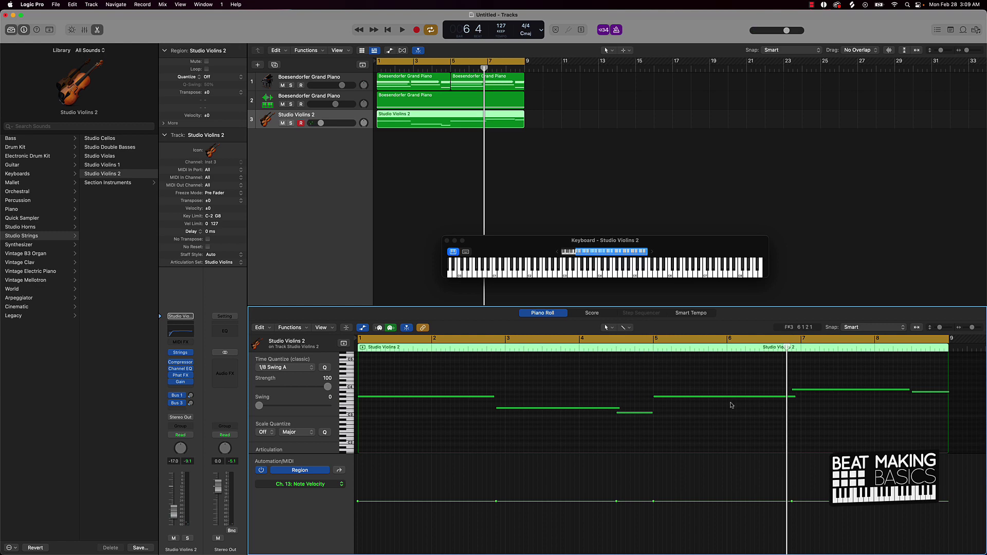
{"action": "key", "text": "space"}
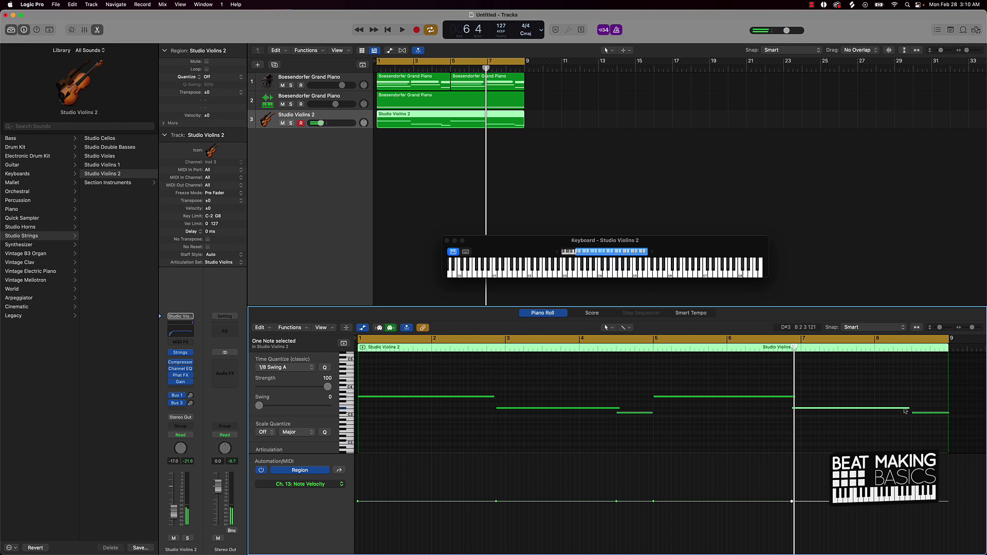
- Raise only the final violin note in bar 8 to a higher pitch and play back from bar 5
{"action": "left_click_drag", "start_coordinate": [927, 412], "coordinate": [927, 404]}
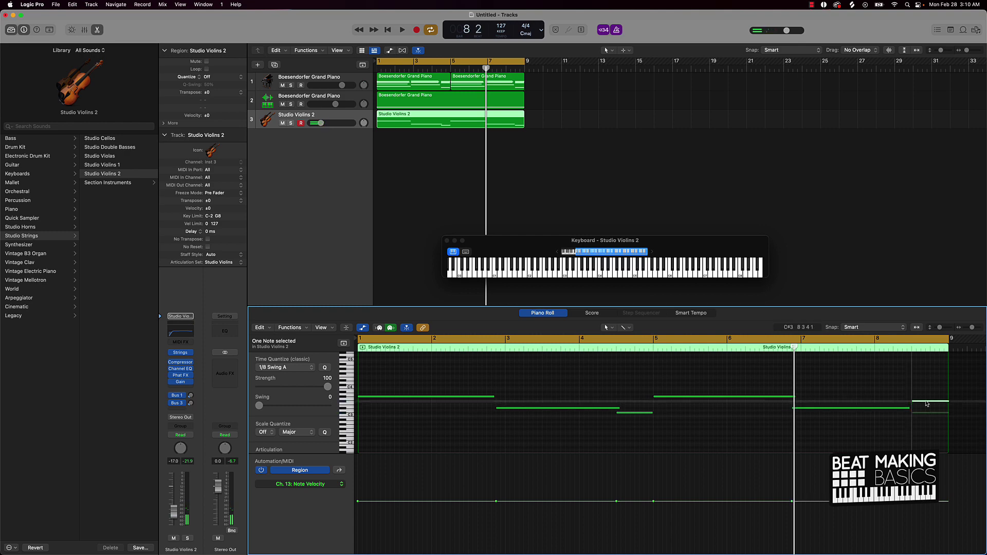
{"action": "left_click", "coordinate": [655, 351]}
{"action": "key", "text": "space"}
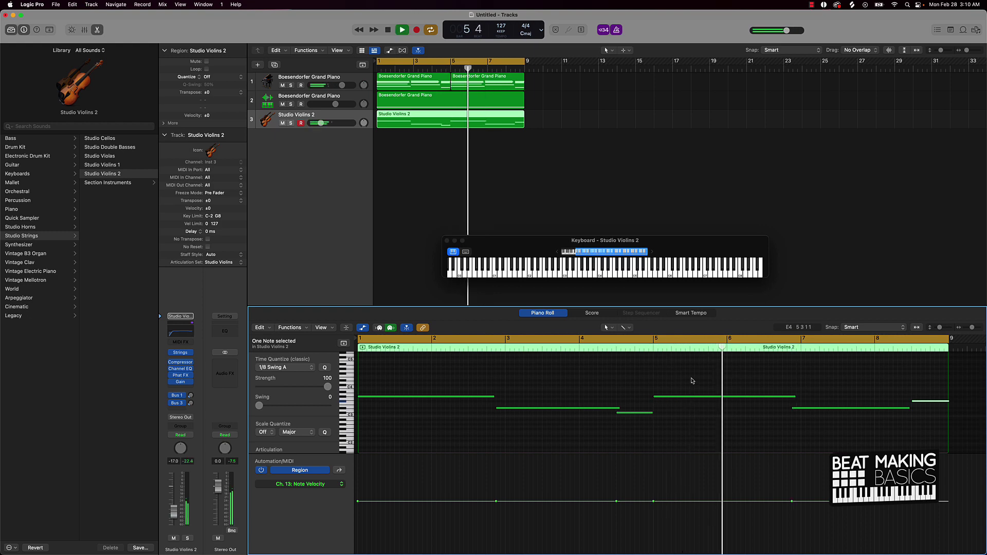
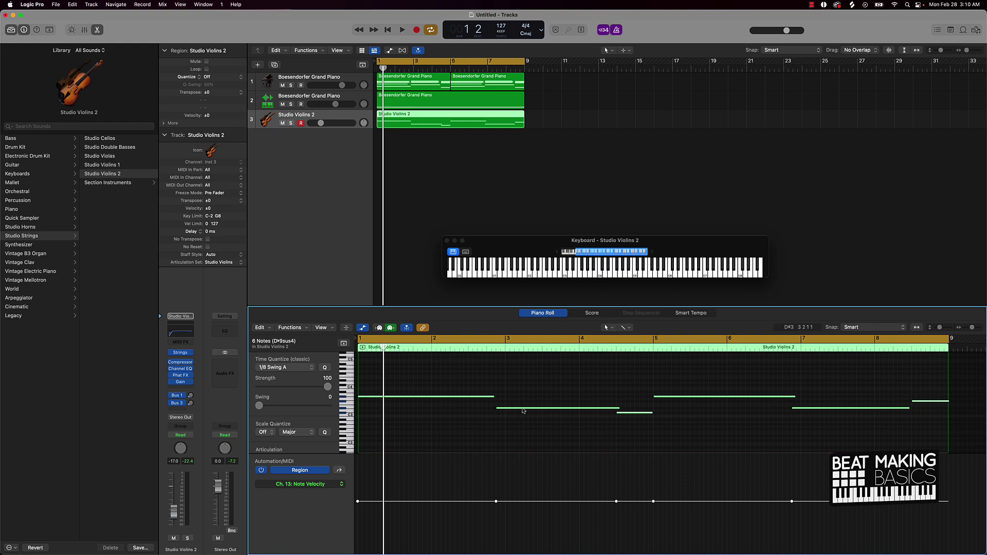
- Trim all violin note ends to the following notes with Force Legato and listen to the loop
{"action": "right_click", "coordinate": [531, 412]}
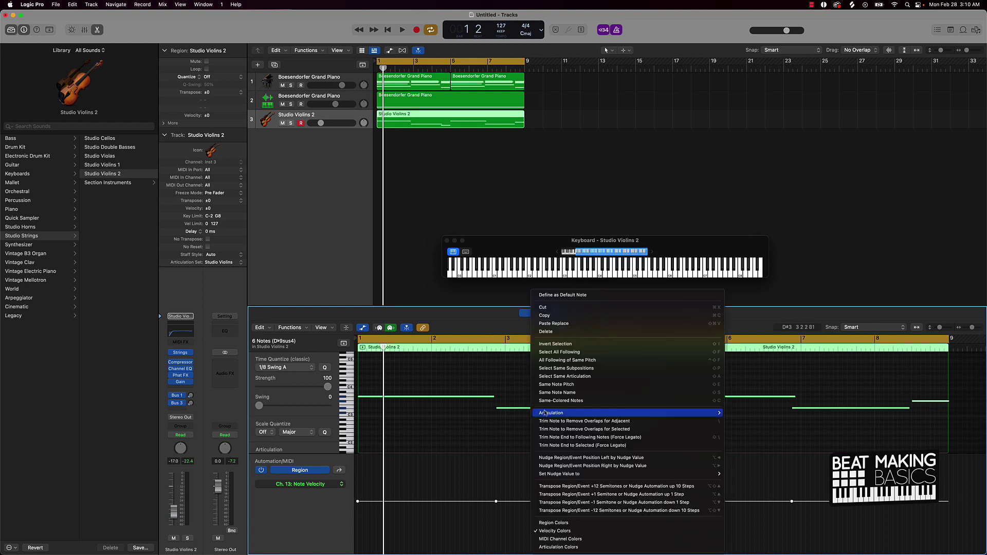
{"action": "left_click", "coordinate": [578, 437]}
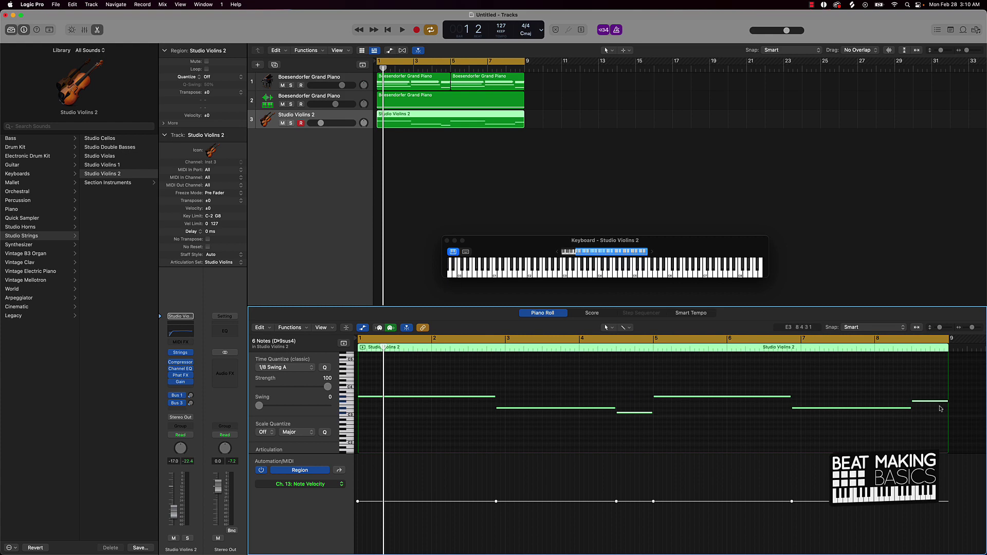
{"action": "key", "text": "space"}
{"action": "left_click", "coordinate": [599, 426]}
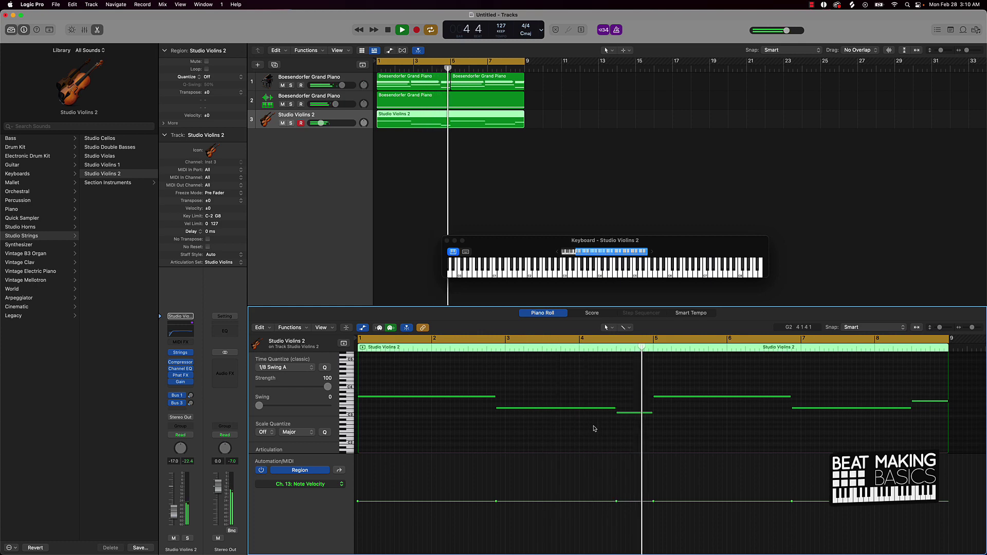
{"action": "key", "text": "space"}
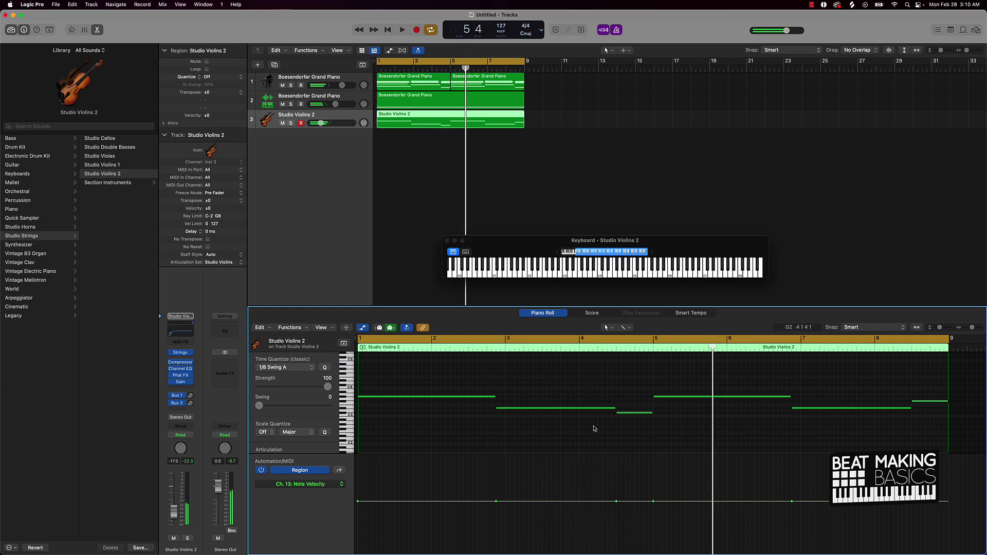
- Deselect the violin region, close the on-screen keyboard window and hide the Piano Roll editor
{"action": "left_click", "coordinate": [430, 176]}
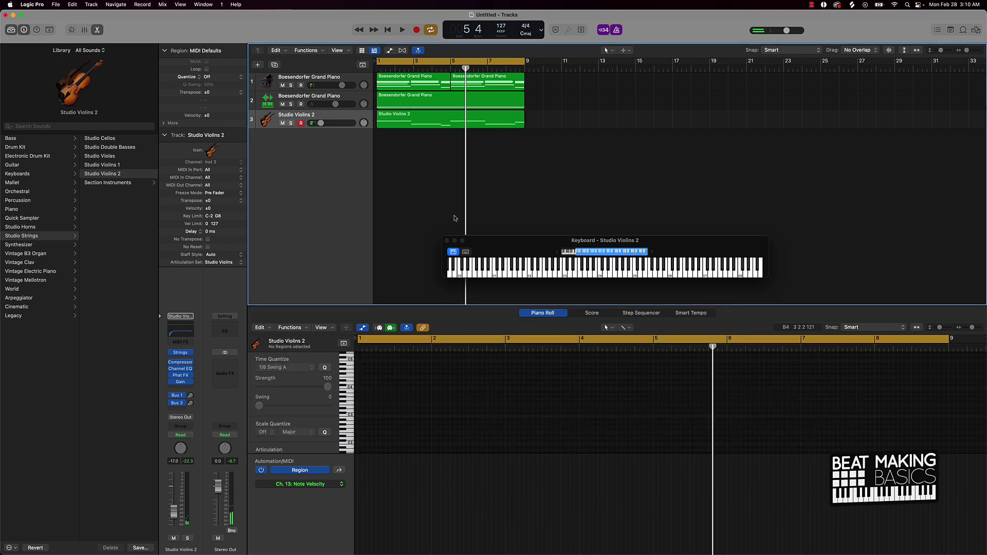
{"action": "left_click", "coordinate": [447, 241]}
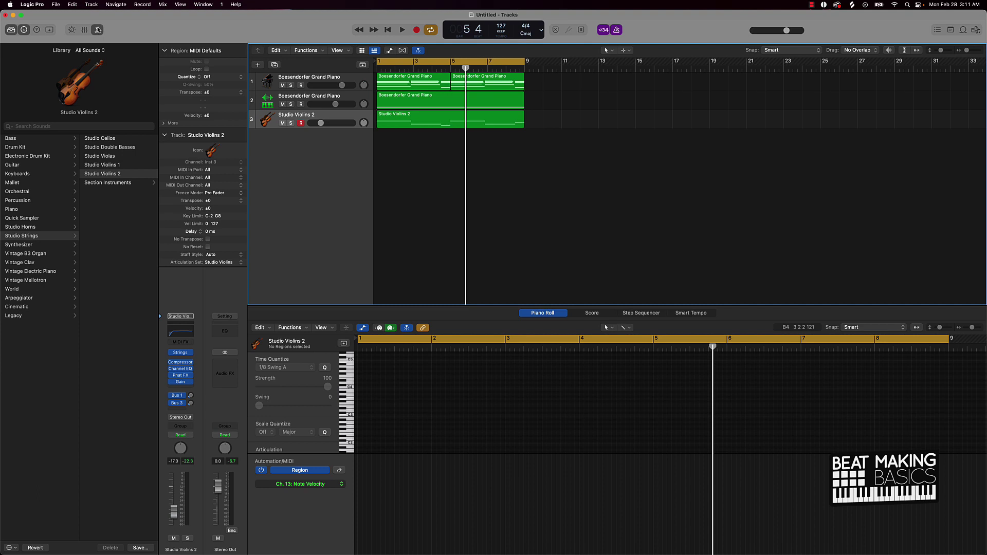
{"action": "left_click", "coordinate": [97, 30]}
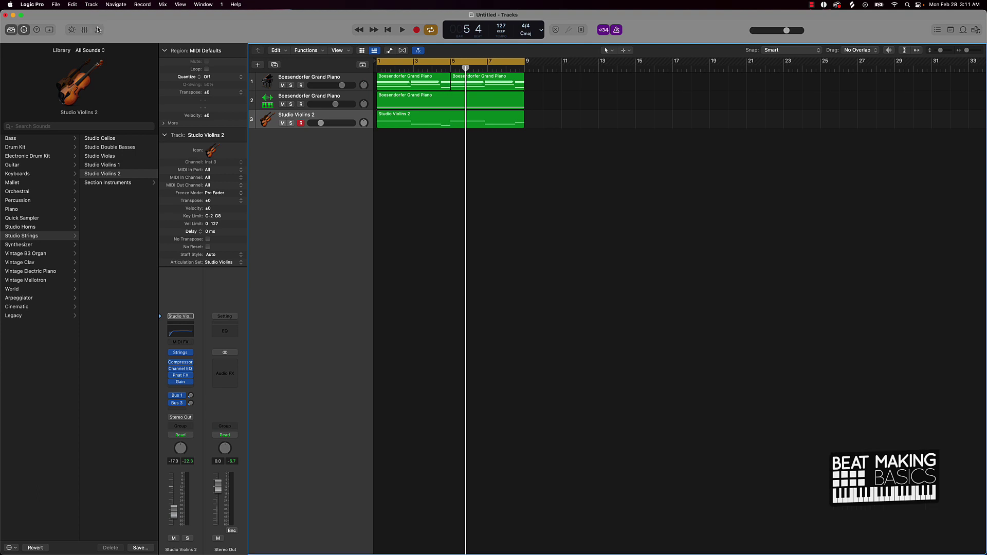
- Hide the Library and mute the sampled piano and Studio Violins 2 tracks, leaving the first piano track selected
{"action": "left_click", "coordinate": [12, 30]}
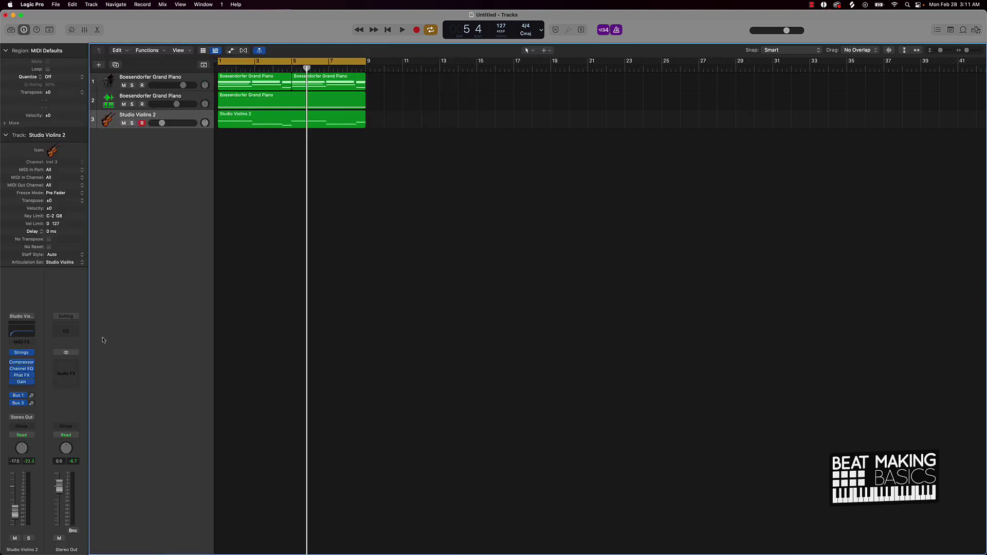
{"action": "left_click", "coordinate": [124, 124]}
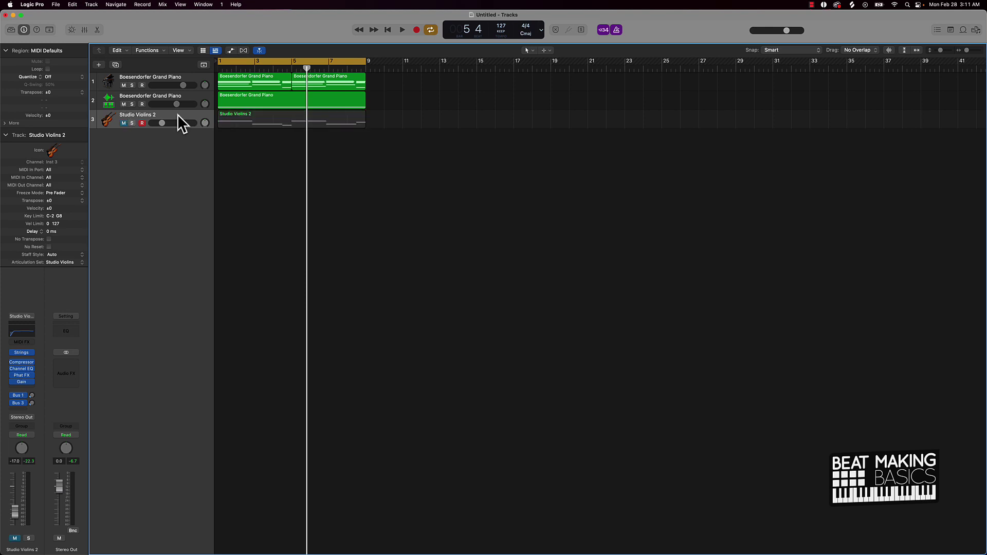
{"action": "left_click", "coordinate": [123, 105]}
{"action": "left_click", "coordinate": [111, 82]}
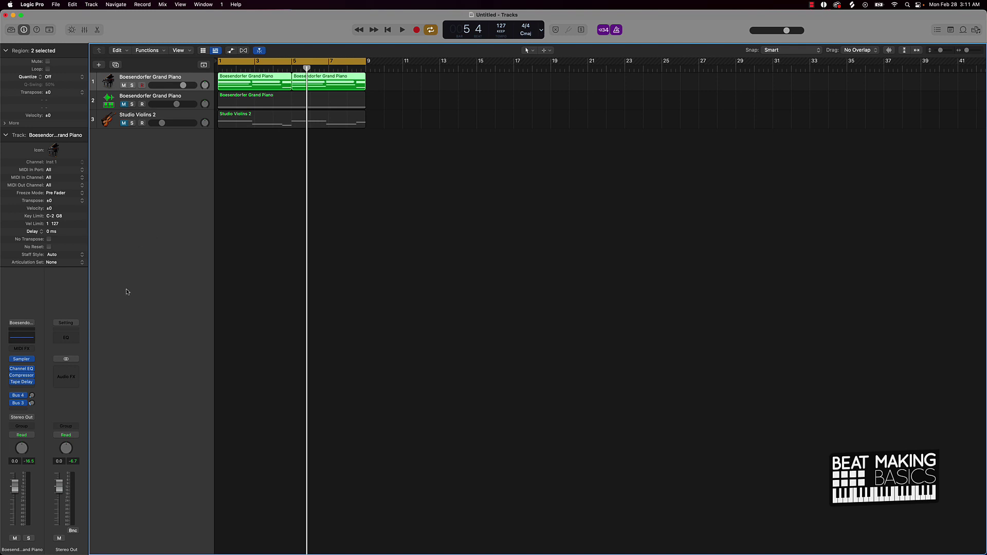
- Insert the stereo iZotope Vinyl plug-in in the next free effect slot of the first piano track
{"action": "left_click", "coordinate": [31, 388]}
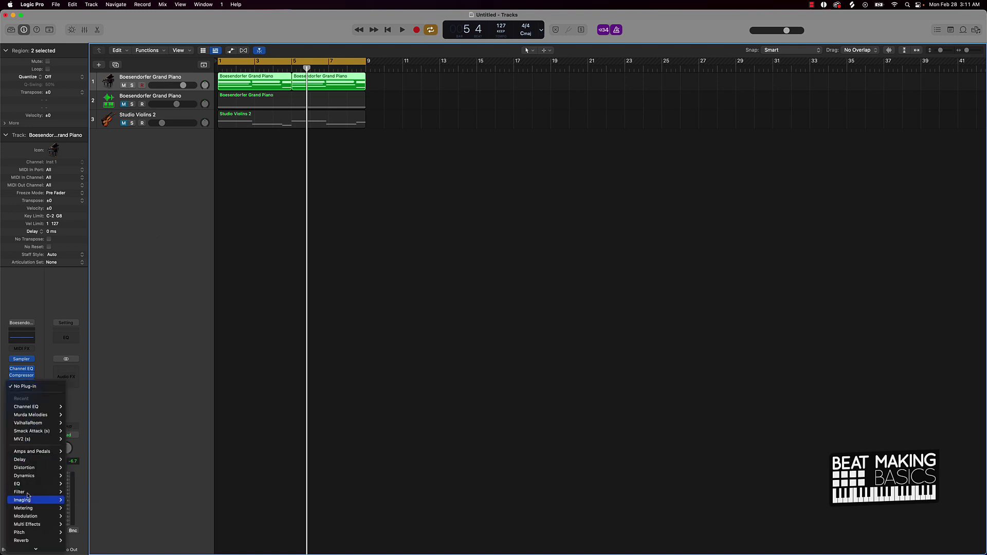
{"action": "mouse_move", "coordinate": [59, 548]}
{"action": "mouse_move", "coordinate": [88, 515]}
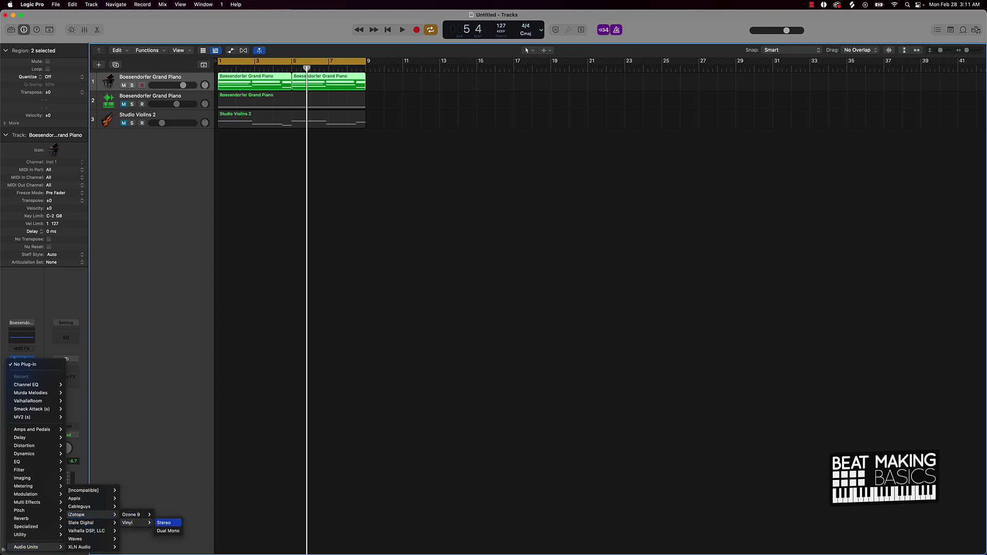
{"action": "left_click", "coordinate": [163, 523]}
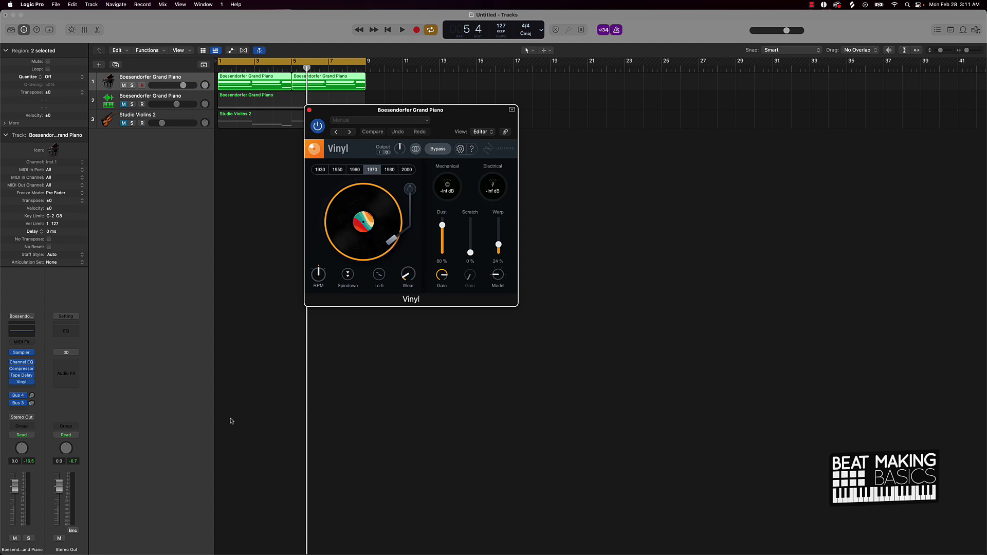
- In Vinyl, set Dust to 0% and Warp to 37%, and turn Wear down to its minimum
{"action": "left_click_drag", "start_coordinate": [443, 225], "coordinate": [447, 331]}
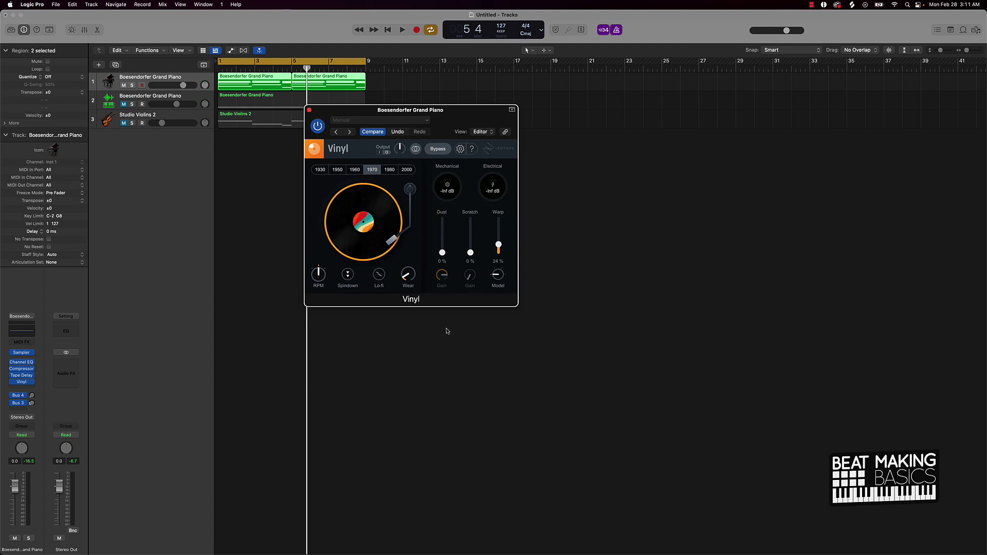
{"action": "left_click_drag", "start_coordinate": [412, 278], "coordinate": [456, 335]}
{"action": "left_click_drag", "start_coordinate": [463, 114], "coordinate": [541, 107]}
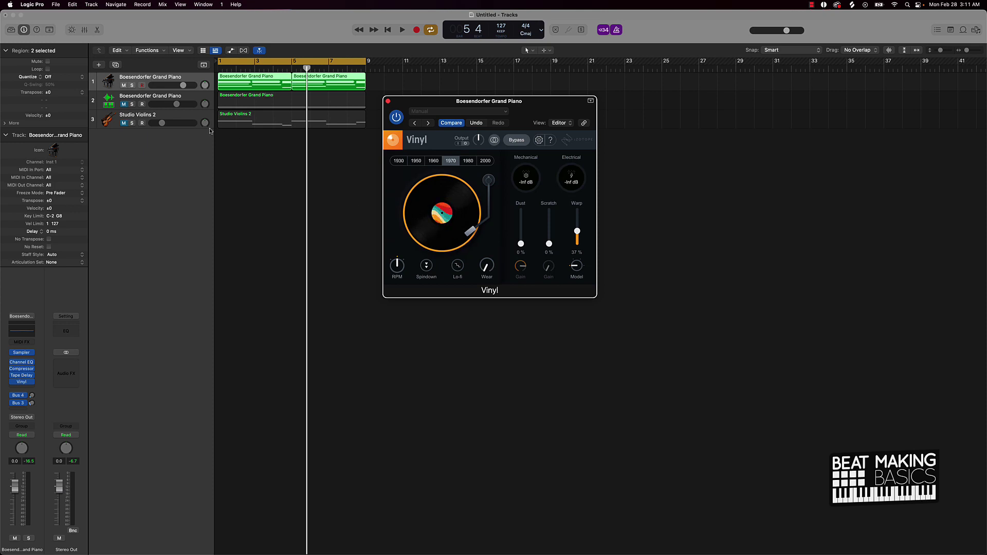
- Play the loop, compare Vinyl's 1960 sound with 1970, and raise Warp to 48%
{"action": "key", "text": "space"}
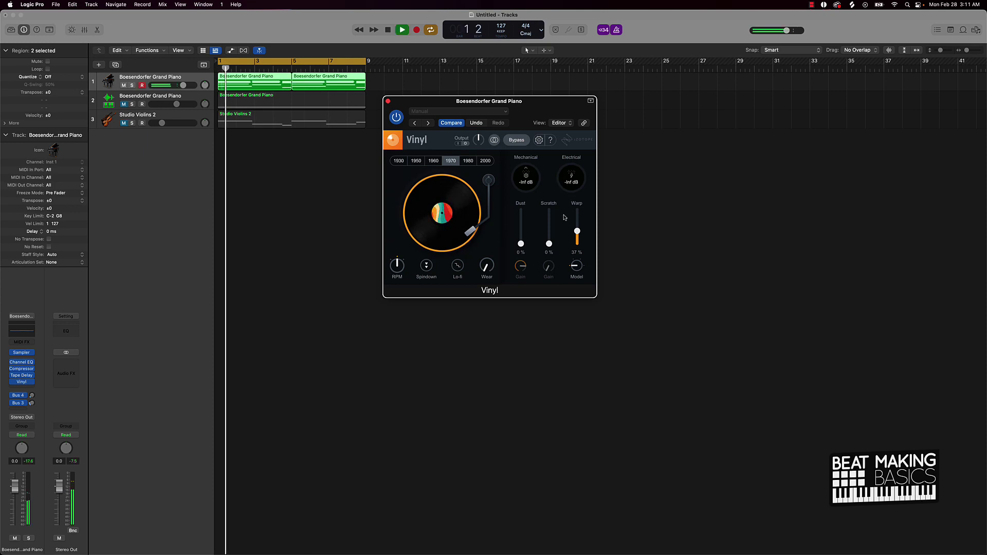
{"action": "left_click", "coordinate": [440, 161]}
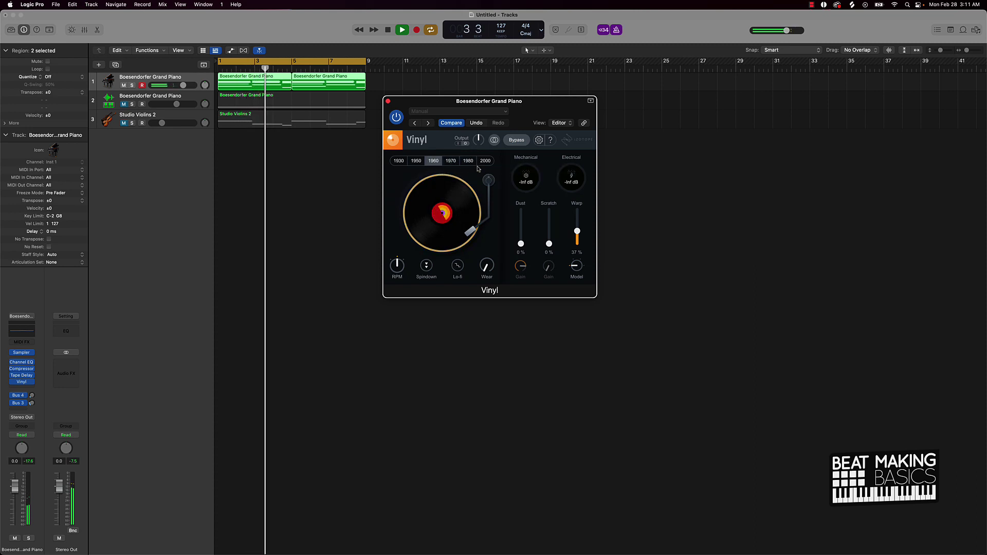
{"action": "left_click", "coordinate": [451, 161]}
{"action": "mouse_move", "coordinate": [577, 231]}
{"action": "left_mouse_down"}
{"action": "mouse_move", "coordinate": [578, 206]}
{"action": "mouse_move", "coordinate": [577, 230]}
{"action": "left_mouse_up"}
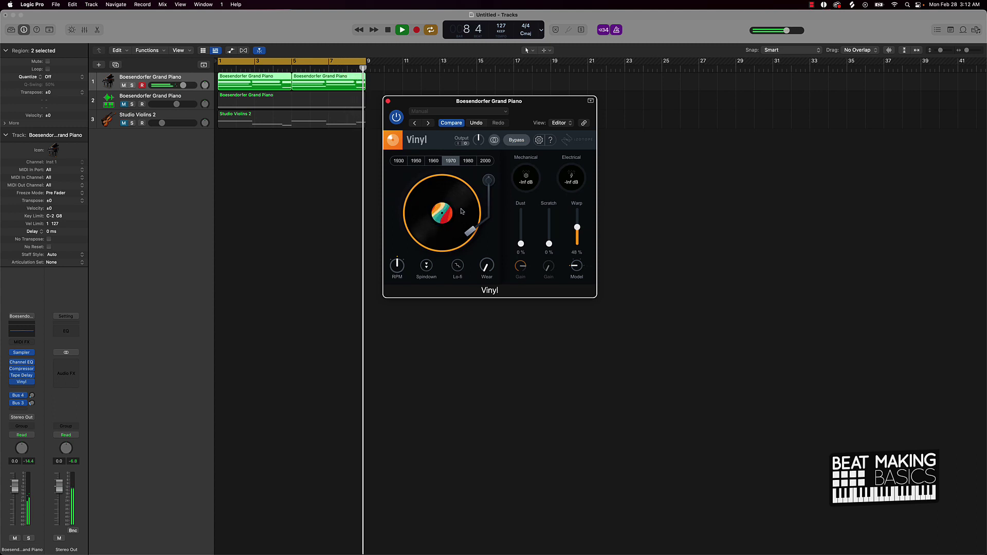
- Raise Vinyl's Wear, lower Warp to 22%, and set Mechanical noise to -27 dB and Electrical noise to -23 dB
{"action": "mouse_move", "coordinate": [488, 276]}
{"action": "left_click_drag", "start_coordinate": [488, 276], "coordinate": [489, 246]}
{"action": "left_click_drag", "start_coordinate": [577, 227], "coordinate": [577, 230]}
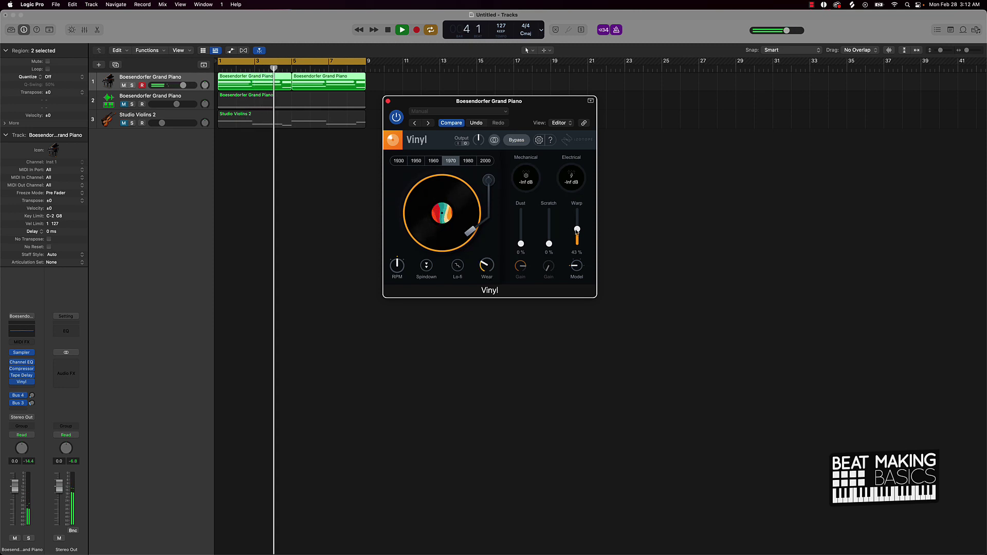
{"action": "left_click_drag", "start_coordinate": [571, 185], "coordinate": [532, 183]}
{"action": "left_click_drag", "start_coordinate": [577, 229], "coordinate": [577, 244]}
{"action": "scroll", "coordinate": [577, 245], "scroll_direction": "up", "scroll_amount": 3}
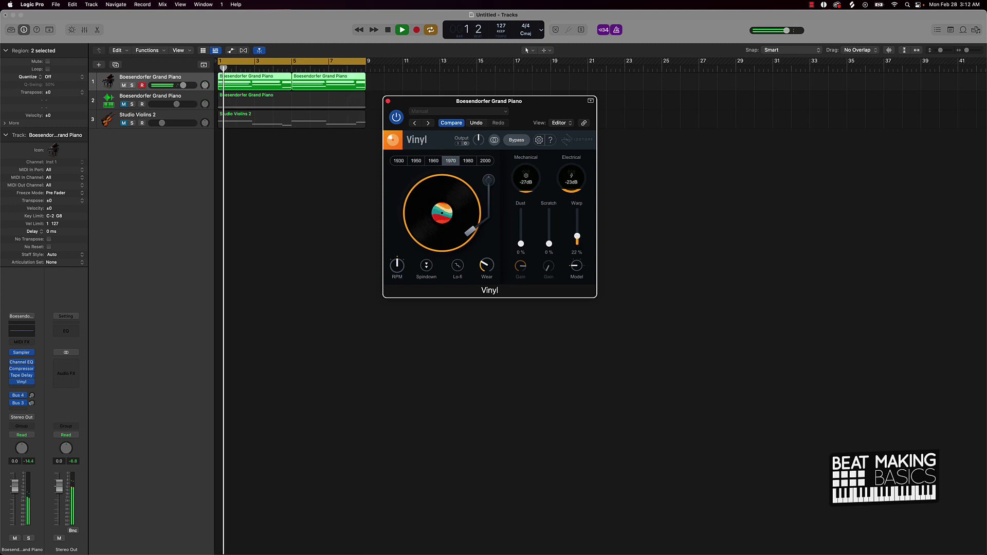
- Set Vinyl's Warp model to Inv. Peak and stop playback
{"action": "left_click", "coordinate": [577, 265]}
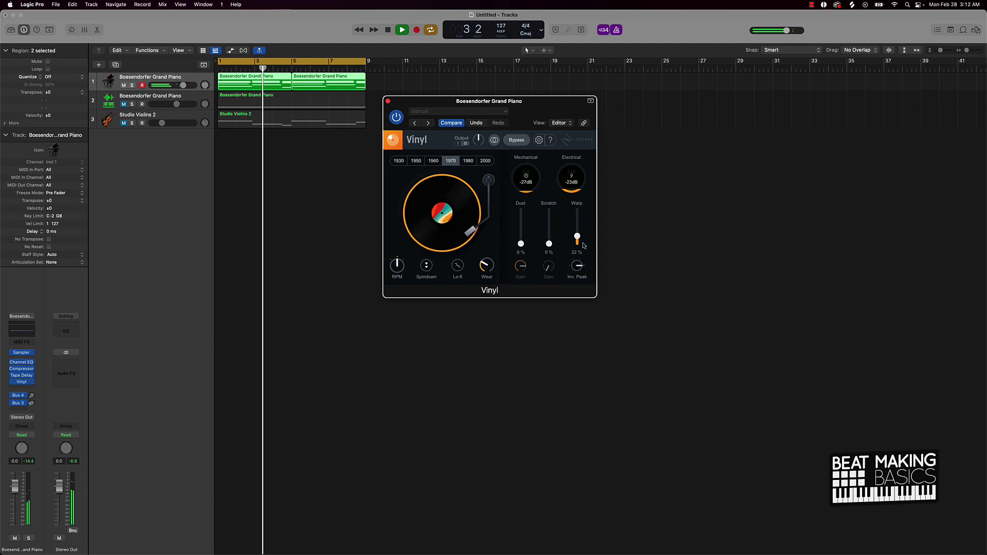
{"action": "left_click", "coordinate": [578, 267]}
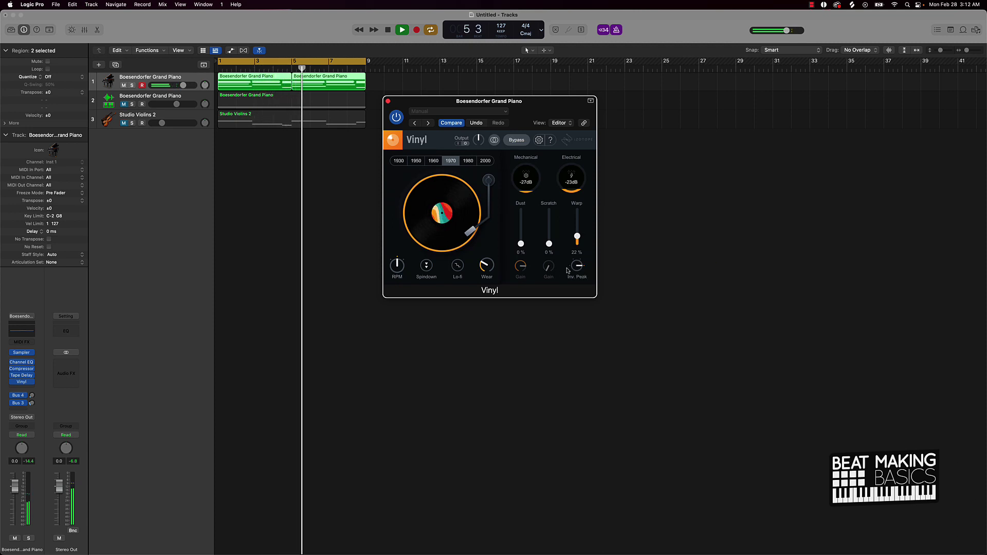
{"action": "key", "text": "space"}
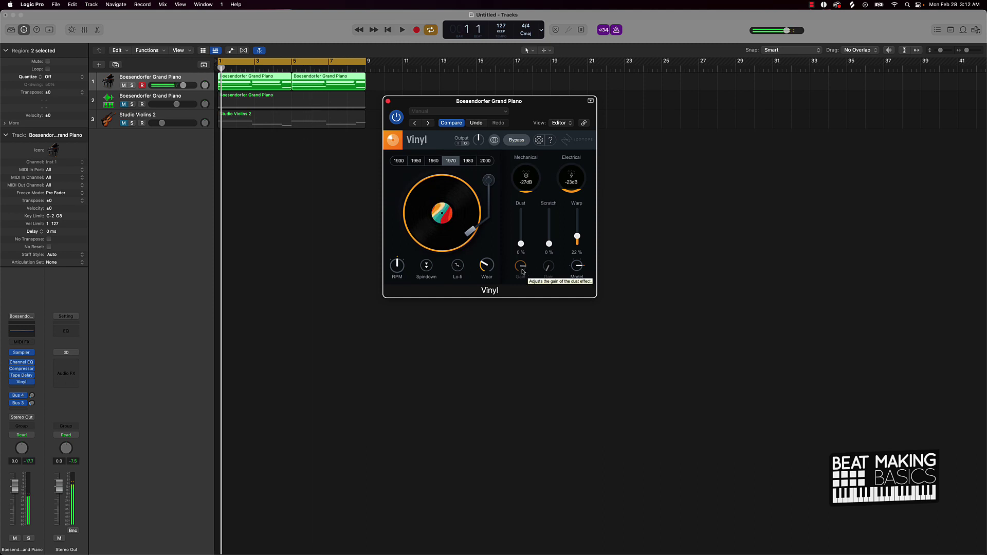
- Lower Vinyl's Mechanical noise to -30 dB and Electrical noise to -29 dB, check by playback and close the plug-in
{"action": "left_click_drag", "start_coordinate": [571, 180], "coordinate": [570, 227]}
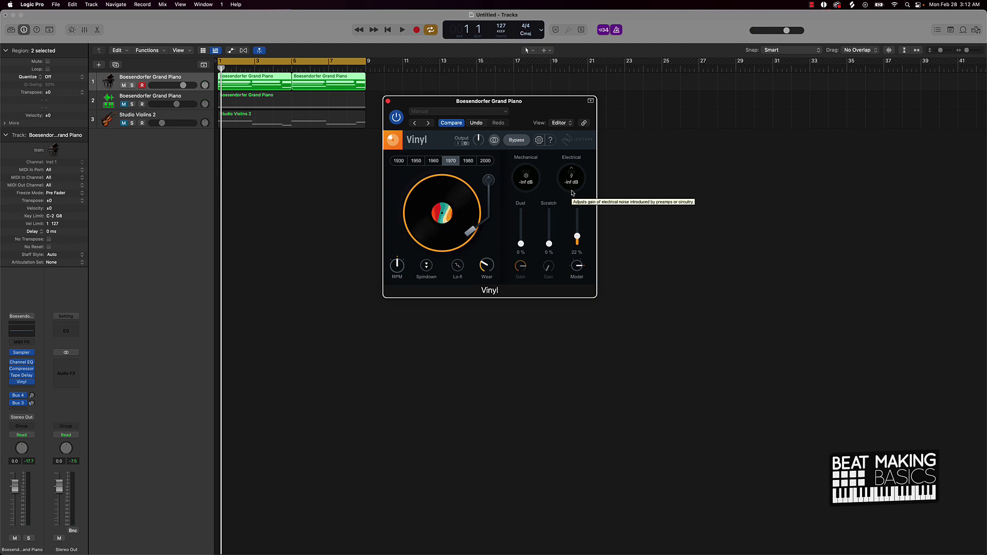
{"action": "left_click_drag", "start_coordinate": [572, 193], "coordinate": [572, 186]}
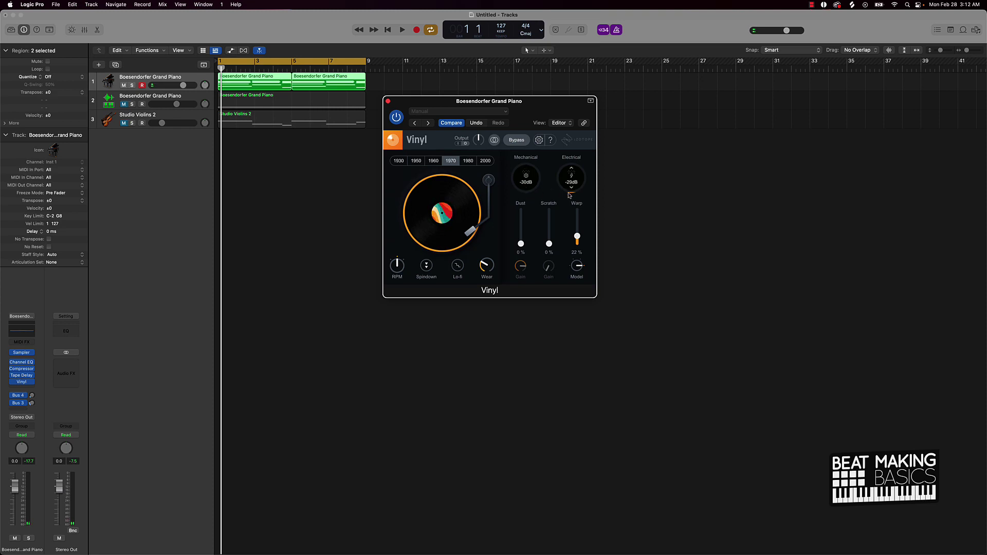
{"action": "key", "text": "space"}
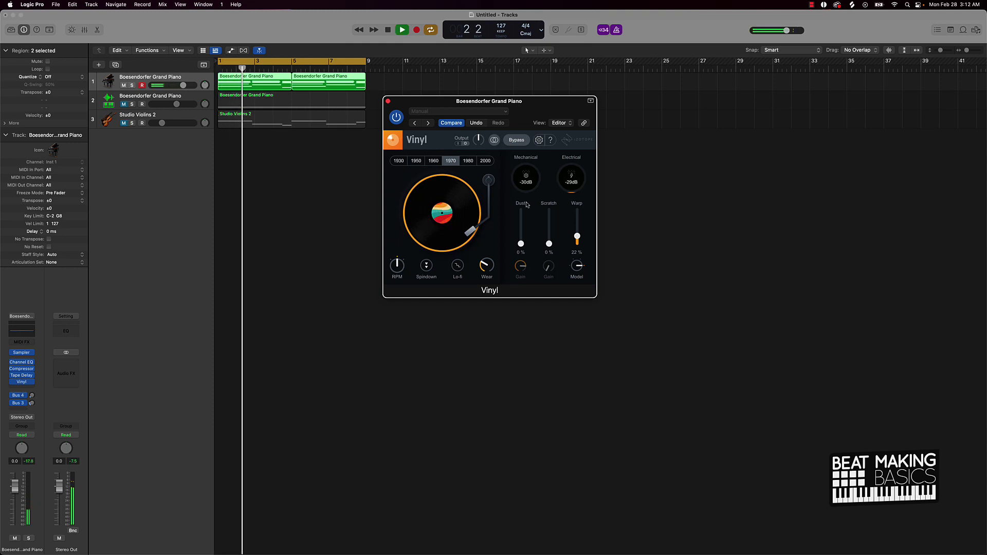
{"action": "key", "text": "space"}
{"action": "left_click", "coordinate": [388, 101]}
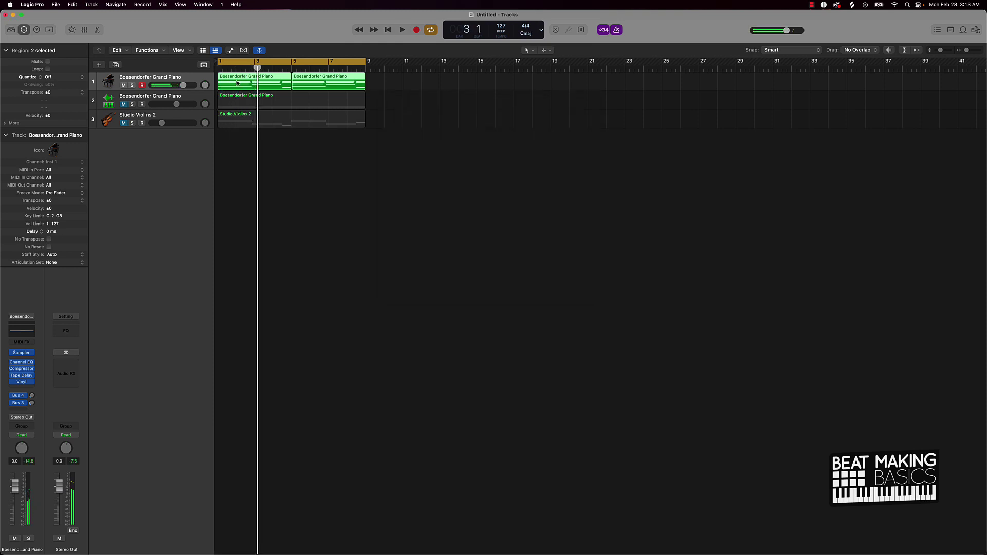
- Show the Mixer and copy the first piano's Vinyl plug-in to the sampled piano and Studio Violins 2 channels
{"action": "left_click", "coordinate": [84, 30]}
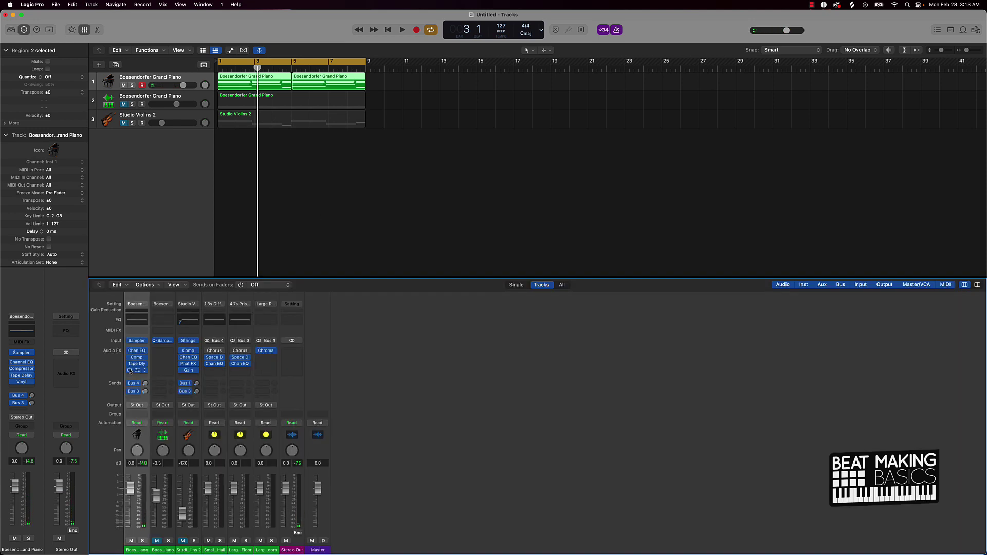
{"action": "left_click_drag", "start_coordinate": [149, 372], "coordinate": [156, 371]}
{"action": "left_click_drag", "start_coordinate": [163, 372], "coordinate": [191, 377]}
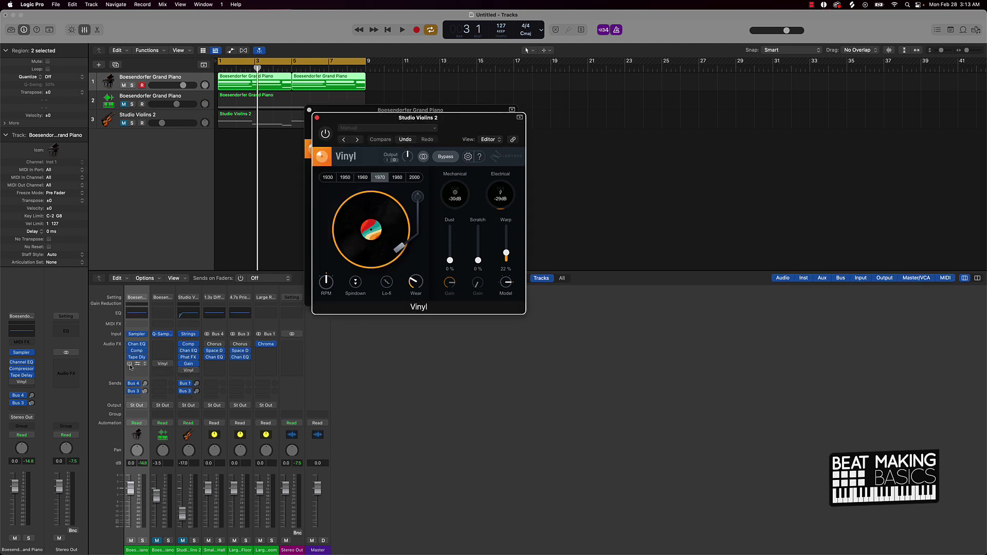
- Re-enable Vinyl on all three channels, unmute the sampled piano track during playback and close both Vinyl windows
{"action": "left_click", "coordinate": [157, 366]}
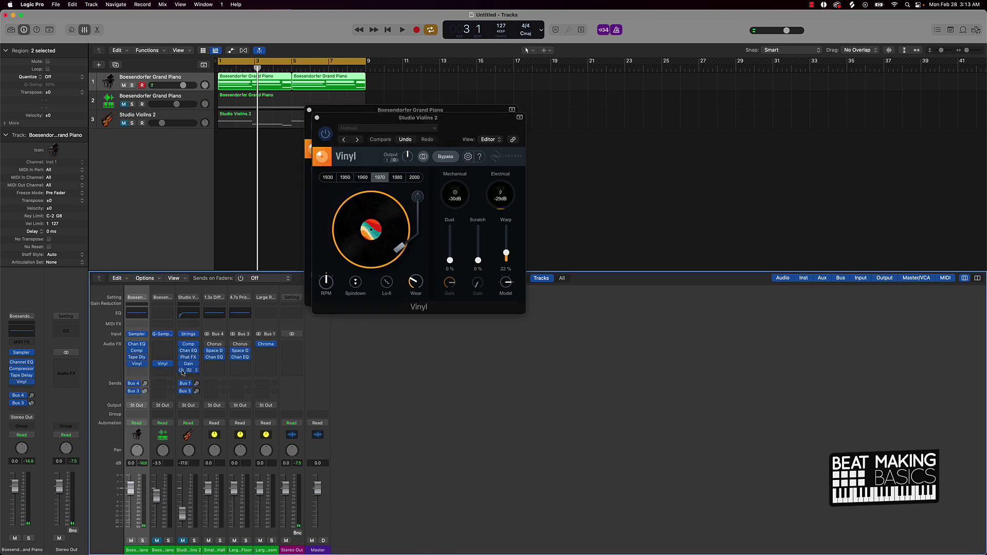
{"action": "key", "text": "space"}
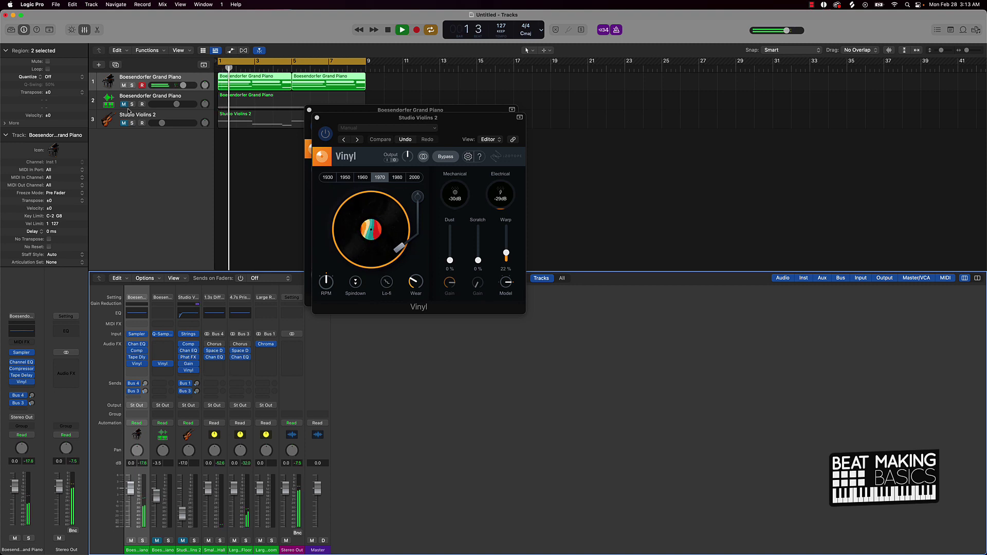
{"action": "left_click", "coordinate": [219, 118]}
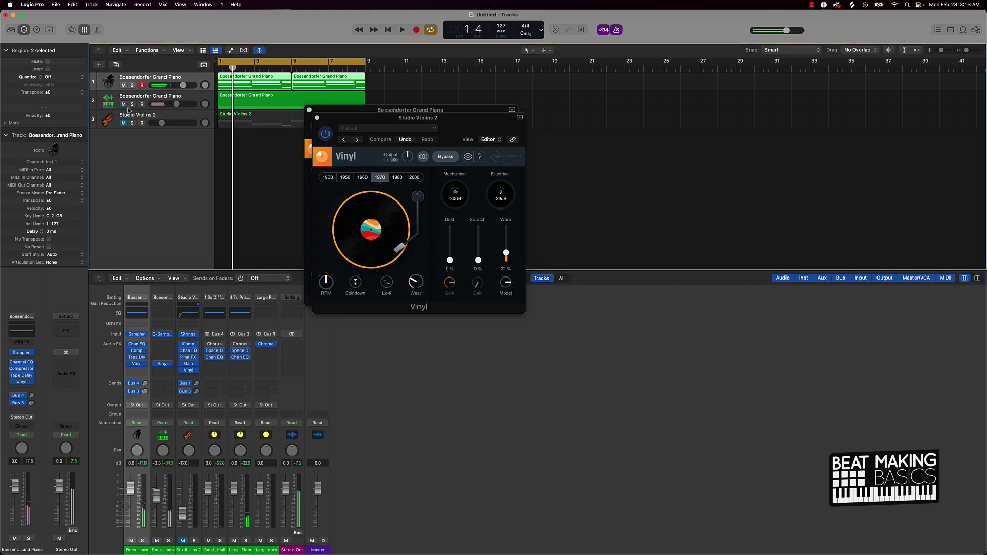
{"action": "left_click", "coordinate": [316, 118]}
{"action": "left_click", "coordinate": [309, 110]}
{"action": "key", "text": "space"}
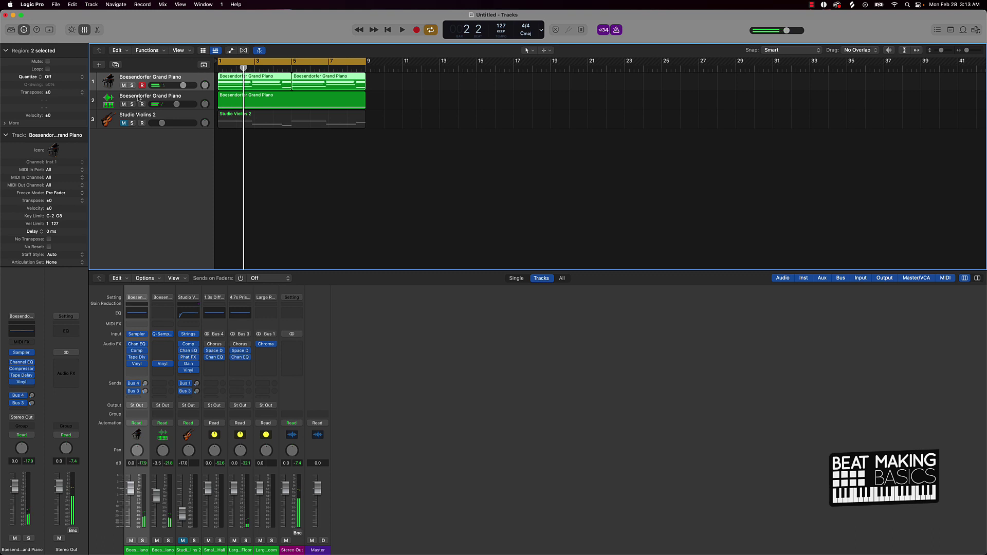
- Set Vinyl's Mechanical and Electrical noise to -inf dB on both piano channels and the Studio Violins 2 channel
{"action": "left_click", "coordinate": [136, 364]}
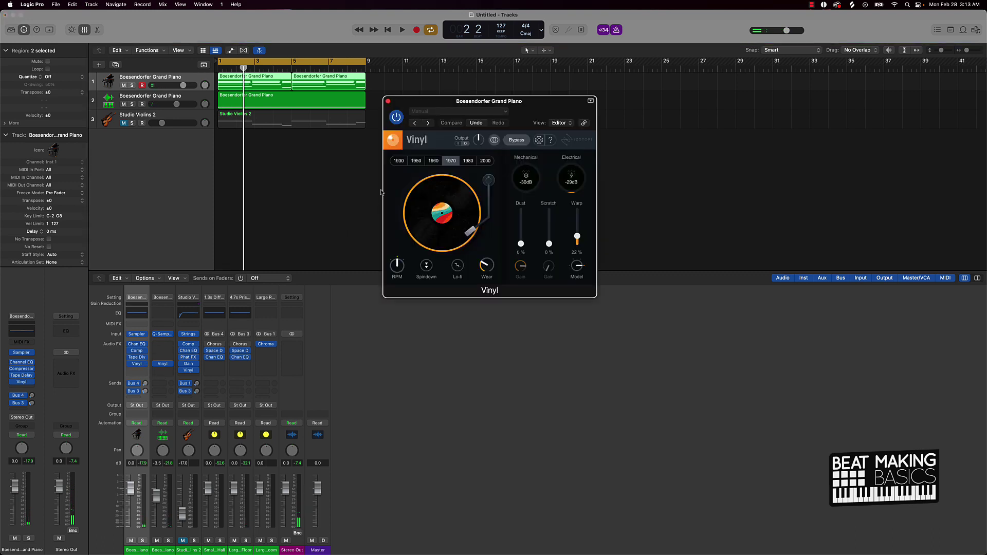
{"action": "left_click_drag", "start_coordinate": [530, 196], "coordinate": [527, 226]}
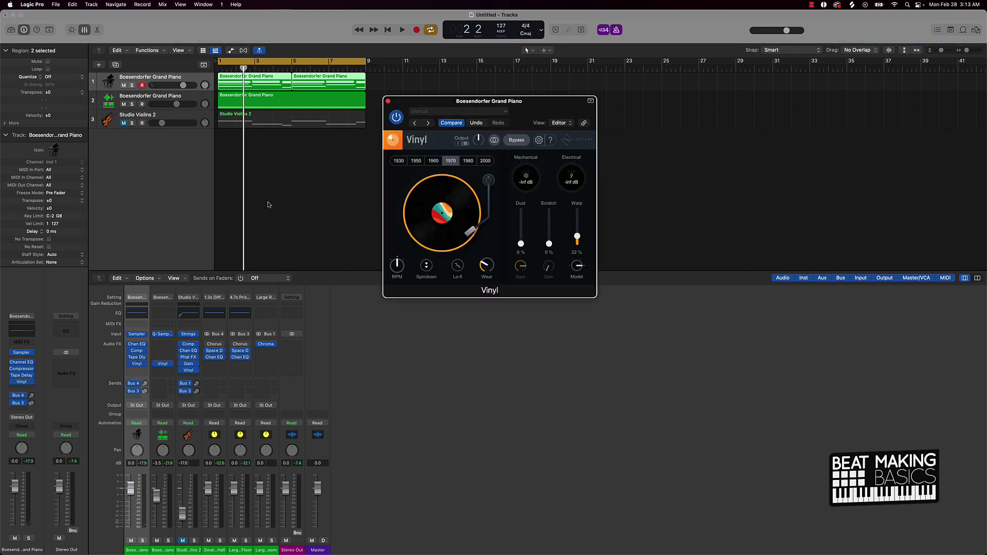
{"action": "left_click_drag", "start_coordinate": [163, 366], "coordinate": [163, 366]}
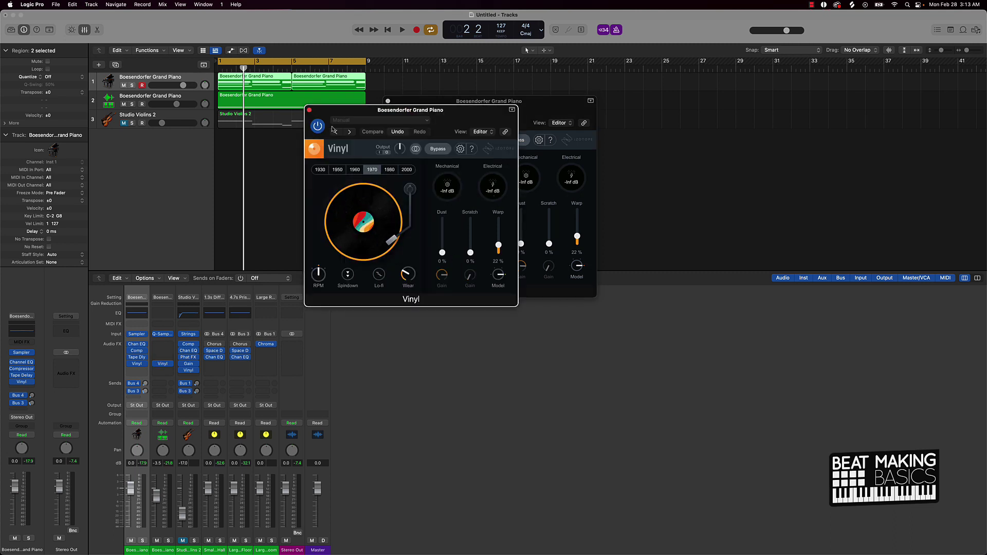
{"action": "left_click", "coordinate": [309, 110]}
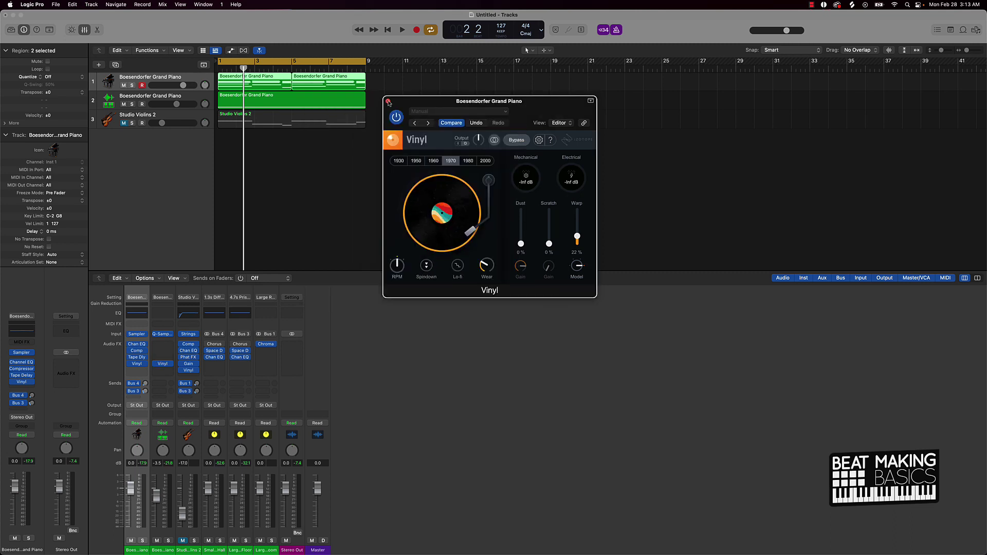
{"action": "left_click", "coordinate": [388, 100]}
{"action": "left_click", "coordinate": [194, 370]}
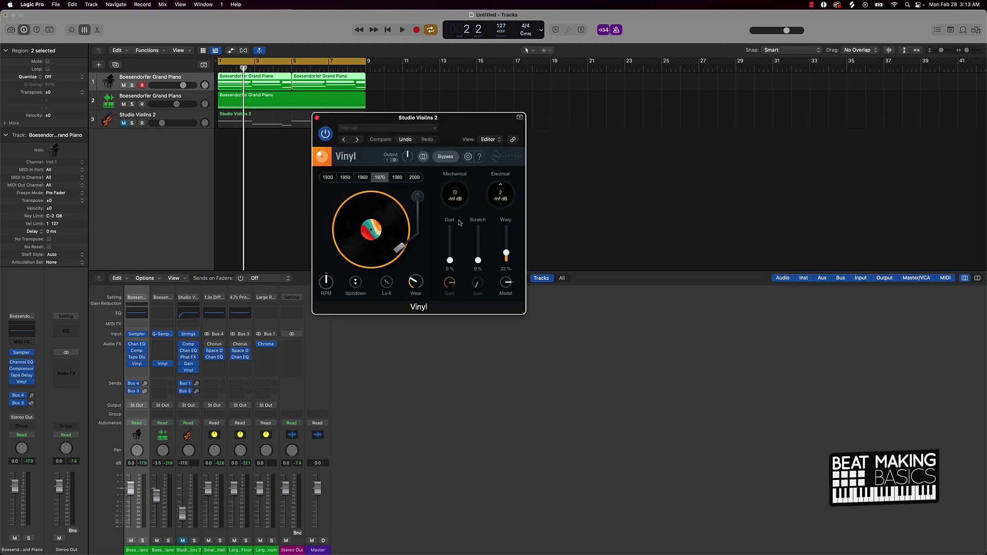
{"action": "left_click", "coordinate": [316, 117]}
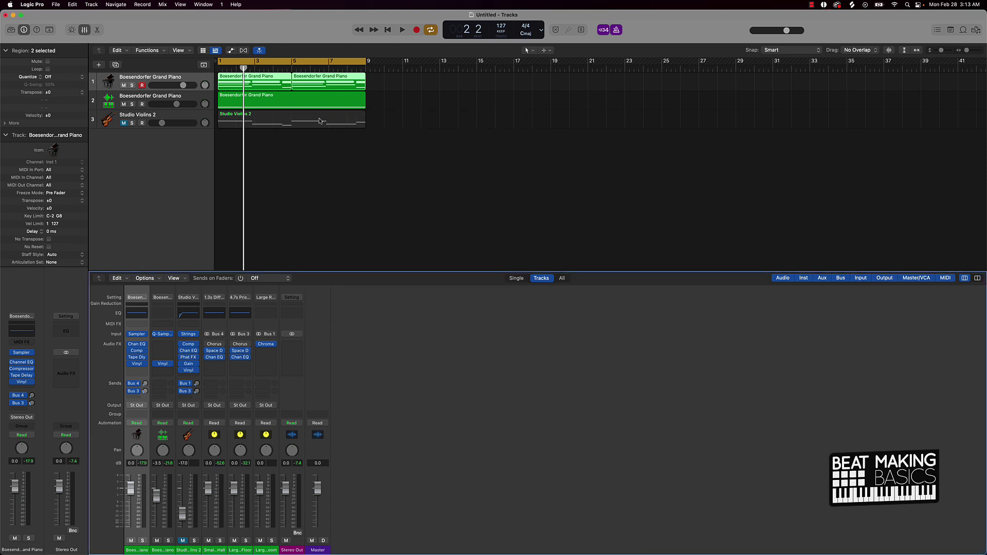
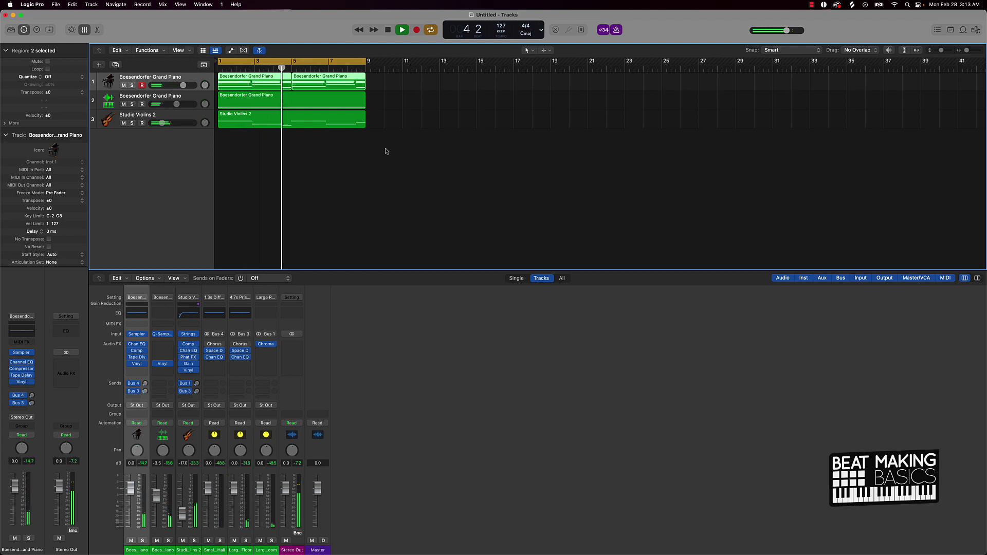
- Add an 18 dB/Oct high cut at 4620 Hz in the first piano's Channel EQ and play it with the other two tracks muted
{"action": "key", "text": "space"}
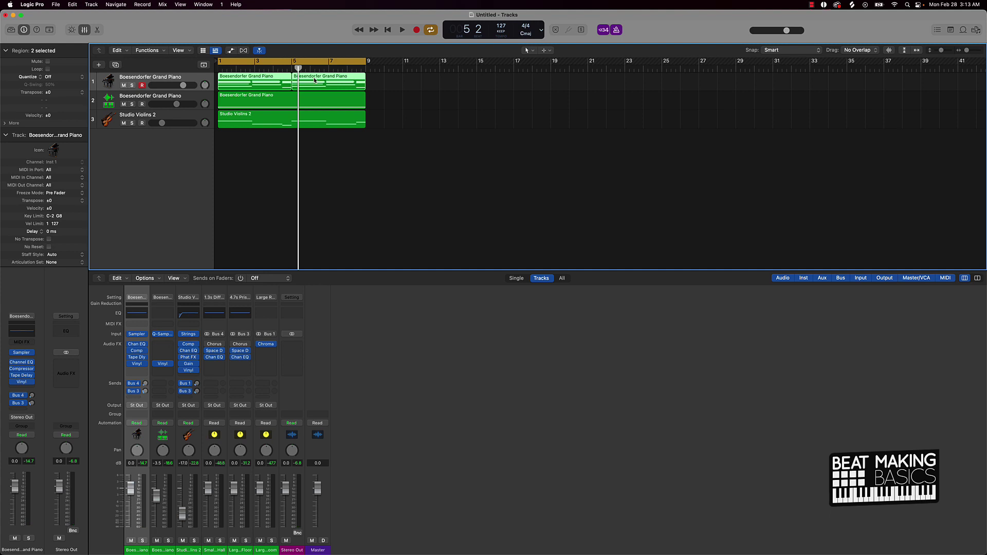
{"action": "left_click", "coordinate": [143, 316]}
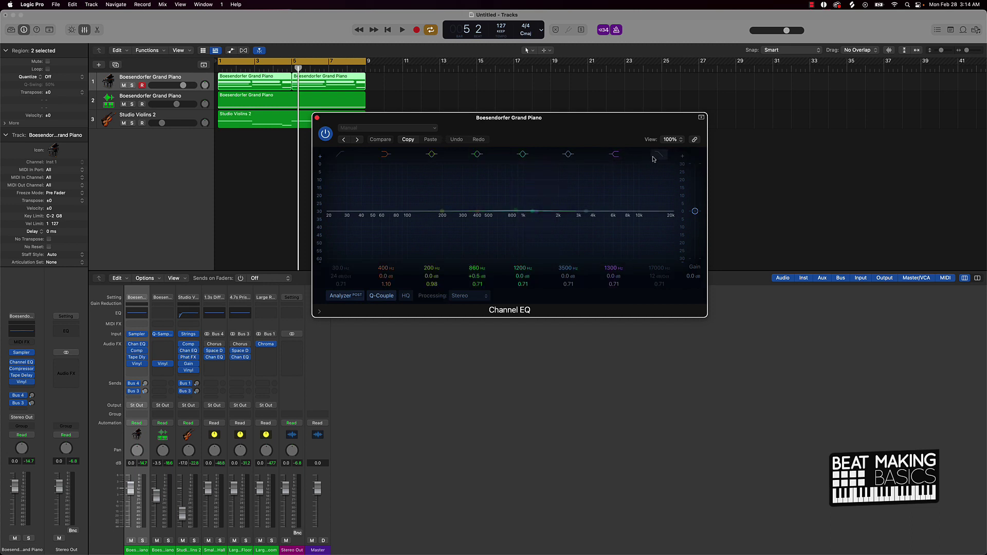
{"action": "left_click", "coordinate": [659, 155]}
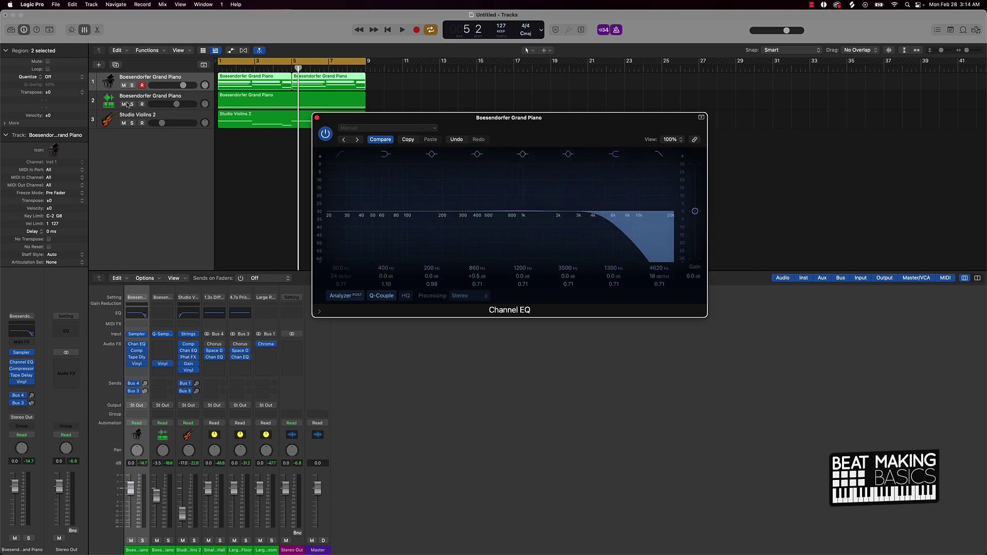
{"action": "left_click_drag", "start_coordinate": [124, 104], "coordinate": [124, 123]}
{"action": "key", "text": "Return"}
{"action": "key", "text": "space"}
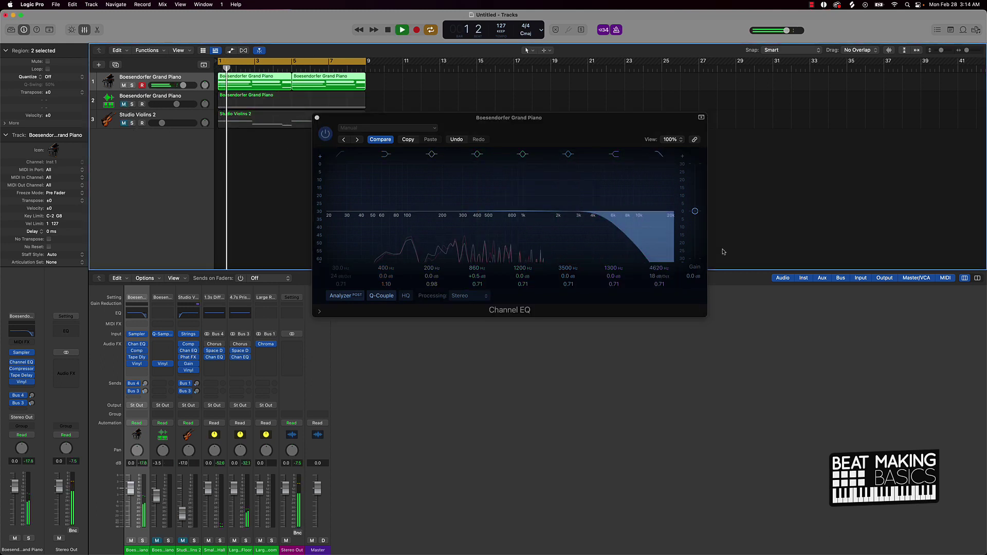
- Set the first piano's high cut to 2260 Hz at 24 dB/Oct, add a 48 dB/Oct low cut, and close the EQ
{"action": "left_click_drag", "start_coordinate": [619, 231], "coordinate": [527, 216]}
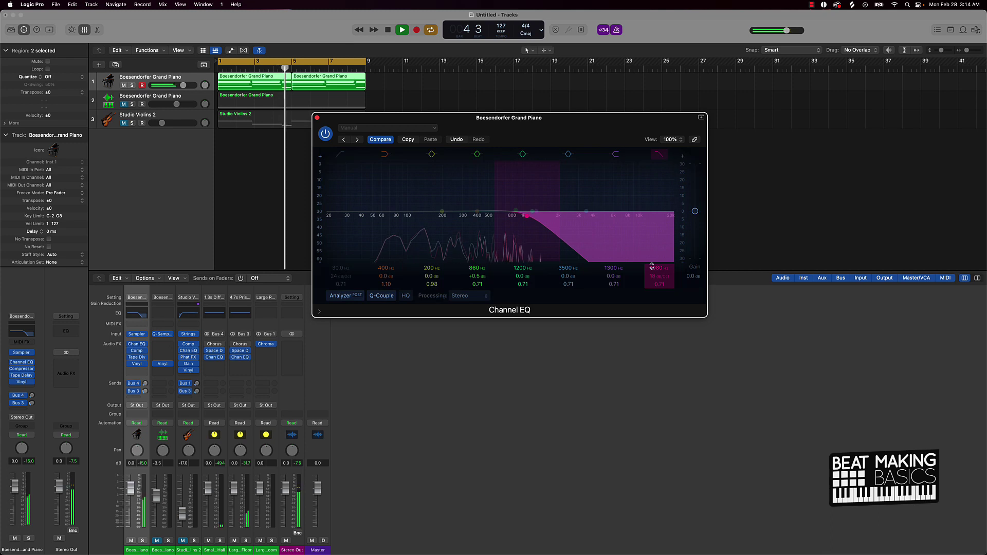
{"action": "left_click_drag", "start_coordinate": [652, 267], "coordinate": [658, 275]}
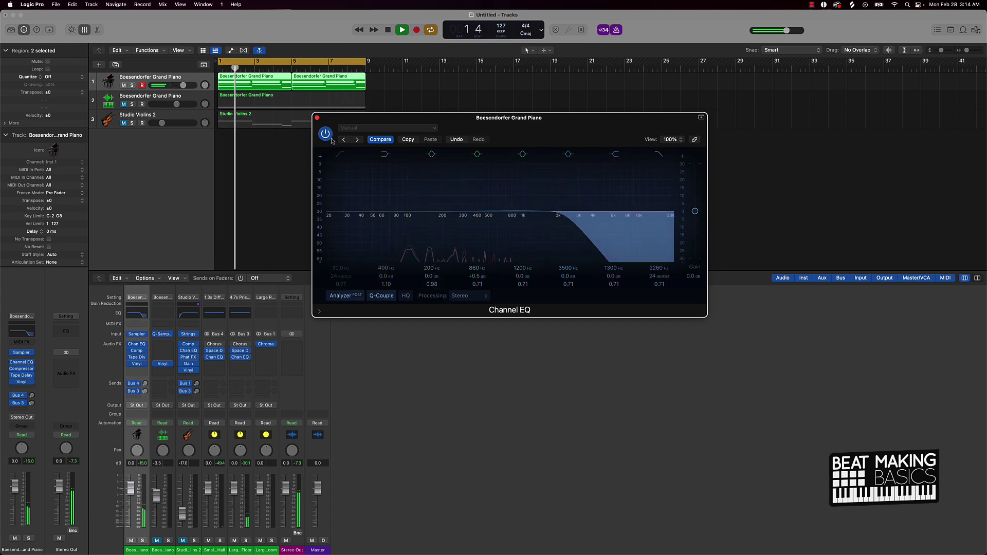
{"action": "left_click", "coordinate": [343, 155]}
{"action": "left_click_drag", "start_coordinate": [340, 276], "coordinate": [383, 264]}
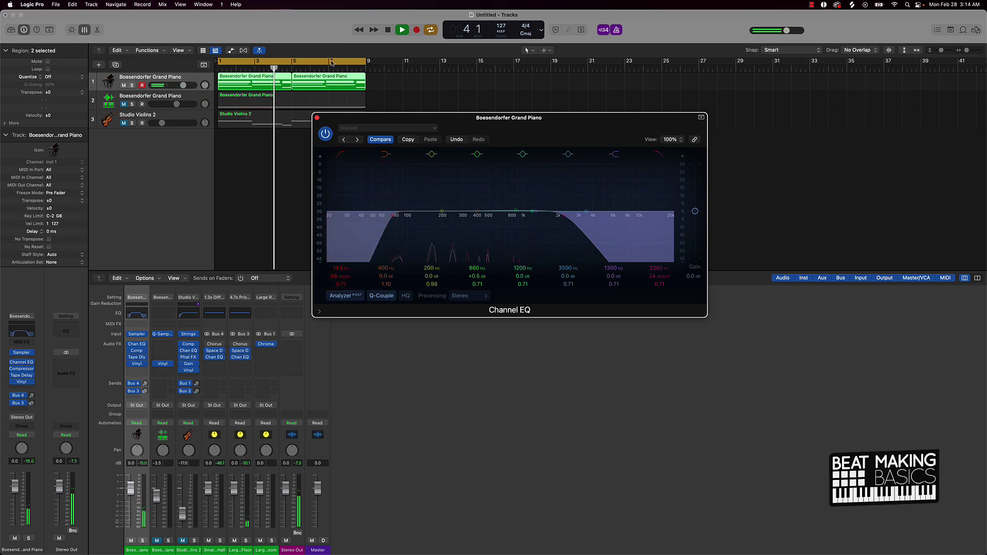
{"action": "left_click", "coordinate": [318, 117]}
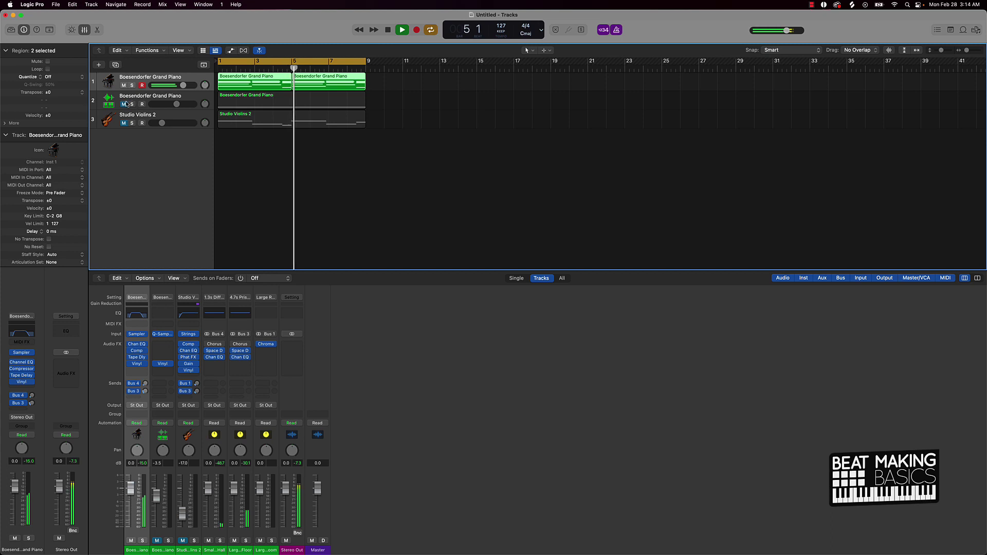
- Unmute the sampled piano track and insert a Channel EQ on it with a 24 dB/Oct high cut
{"action": "left_click", "coordinate": [148, 100]}
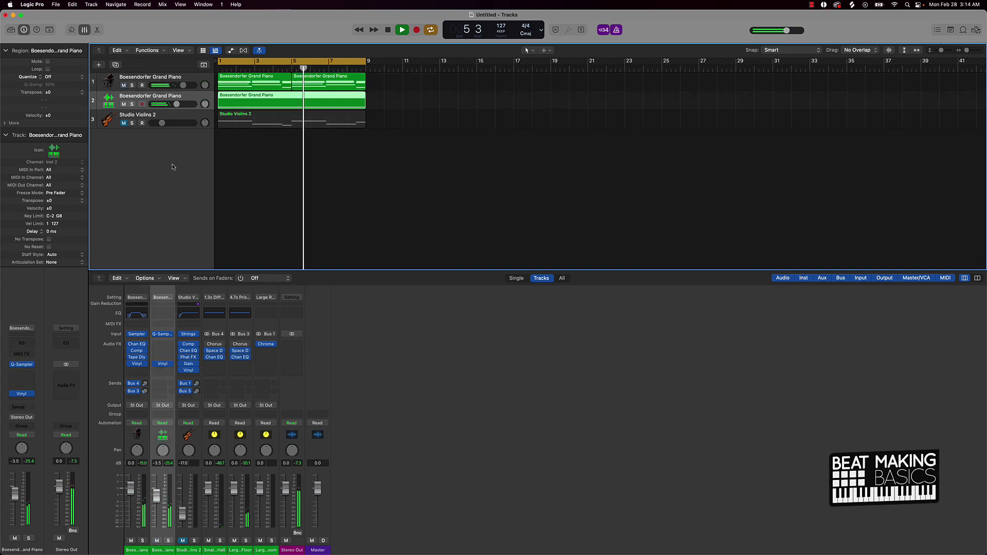
{"action": "left_click", "coordinate": [21, 341]}
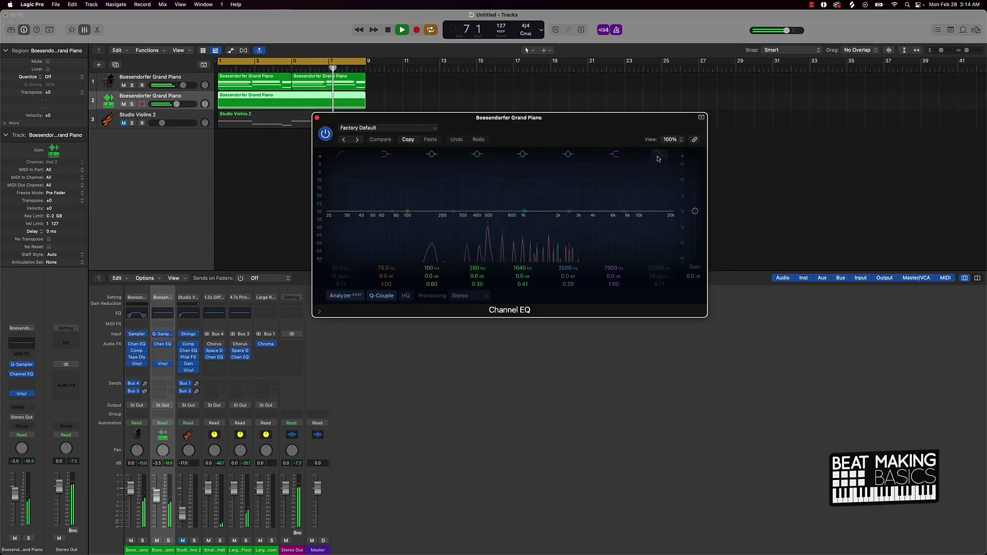
{"action": "left_click_drag", "start_coordinate": [658, 271], "coordinate": [658, 309]}
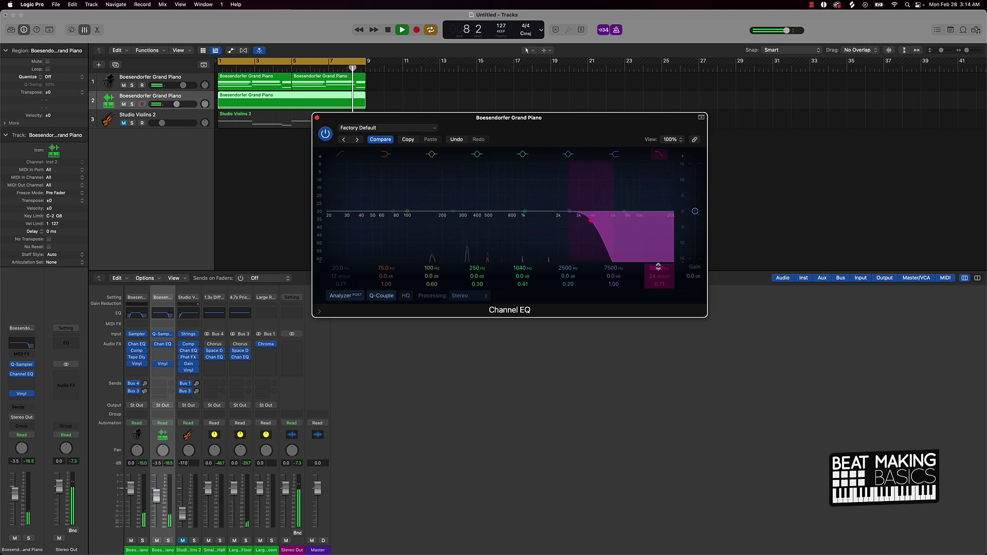
{"action": "left_click_drag", "start_coordinate": [658, 267], "coordinate": [658, 266]}
{"action": "key", "text": "space"}
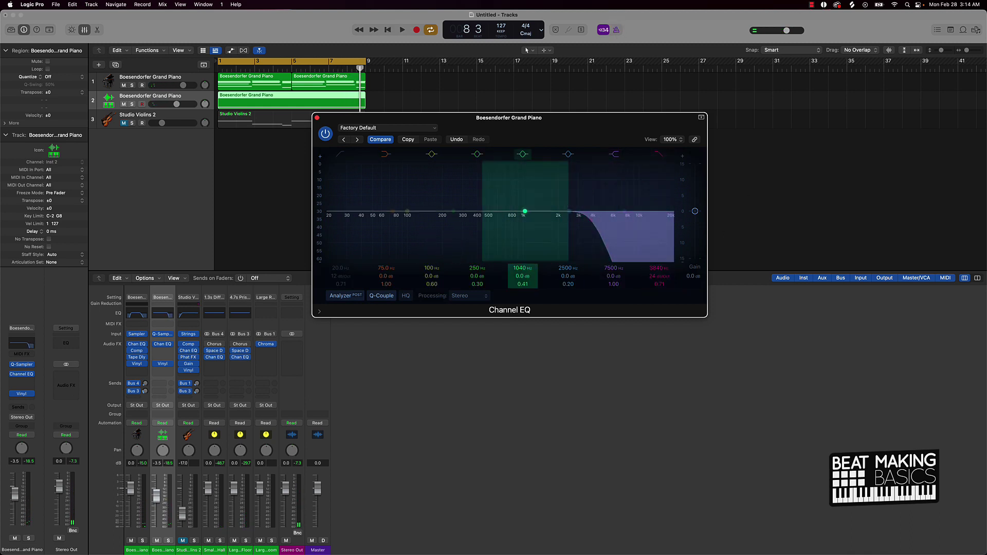
{"action": "left_click_drag", "start_coordinate": [575, 134], "coordinate": [659, 119]}
{"action": "key", "text": "space"}
- Raise the sampled piano's high cut to about 6600 Hz, add a 75 Hz low cut at 48 dB/Oct, and close the EQ
{"action": "left_click_drag", "start_coordinate": [675, 204], "coordinate": [703, 205]}
{"action": "left_click_drag", "start_coordinate": [433, 267], "coordinate": [433, 264]}
{"action": "left_click_drag", "start_coordinate": [410, 204], "coordinate": [476, 205]}
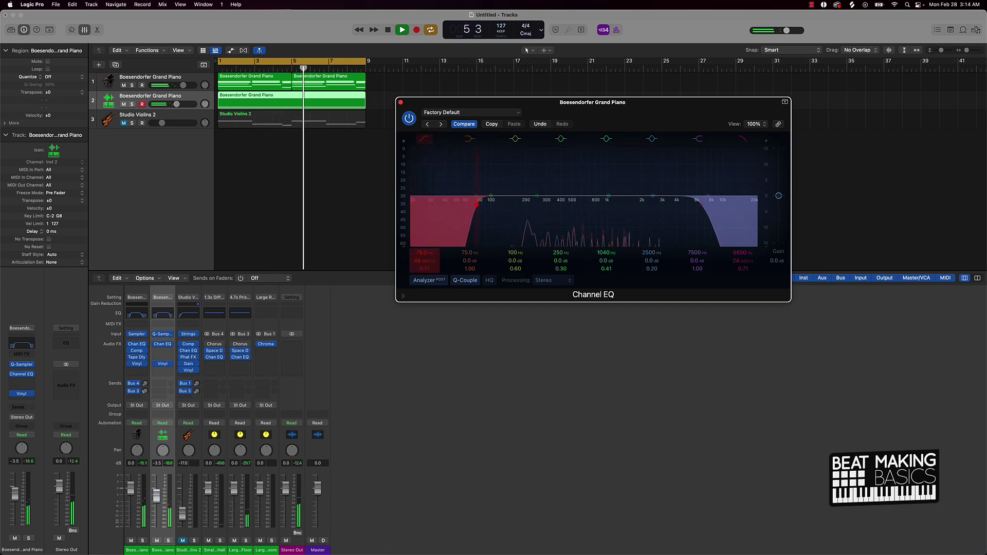
{"action": "left_click", "coordinate": [400, 102]}
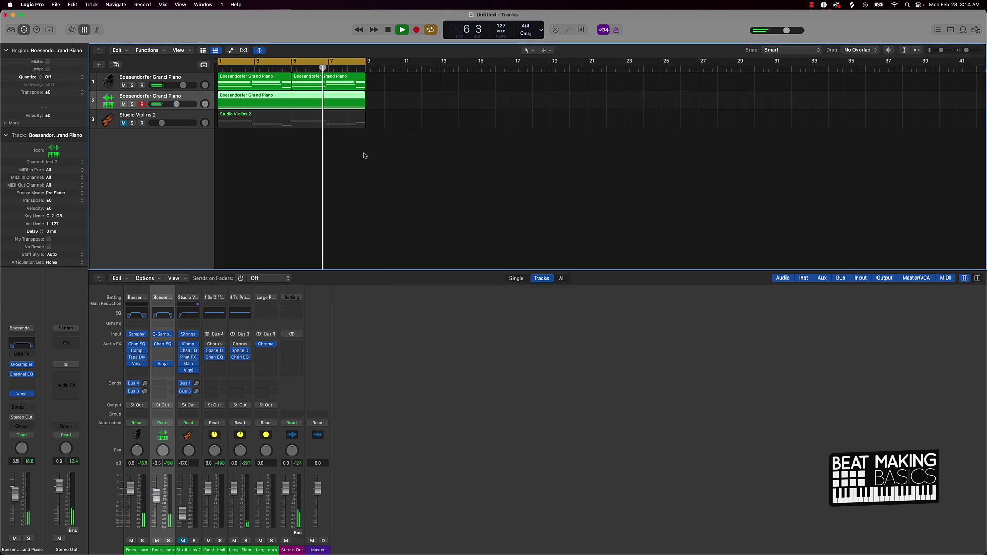
{"action": "left_click", "coordinate": [367, 162]}
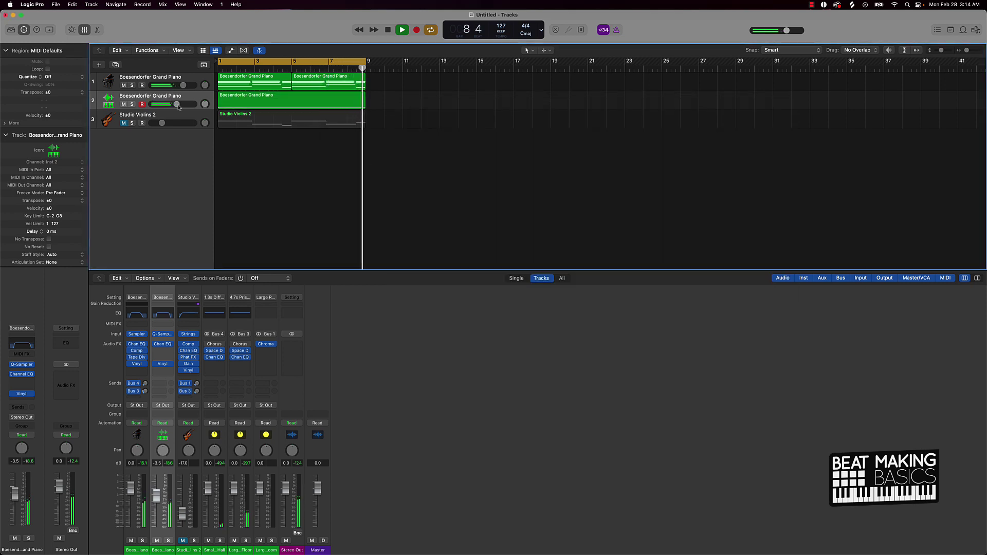
{"action": "key", "text": "space"}
- Open the Channel EQ of Studio Violins 2 and play that track alone with both pianos muted
{"action": "left_click", "coordinate": [154, 114]}
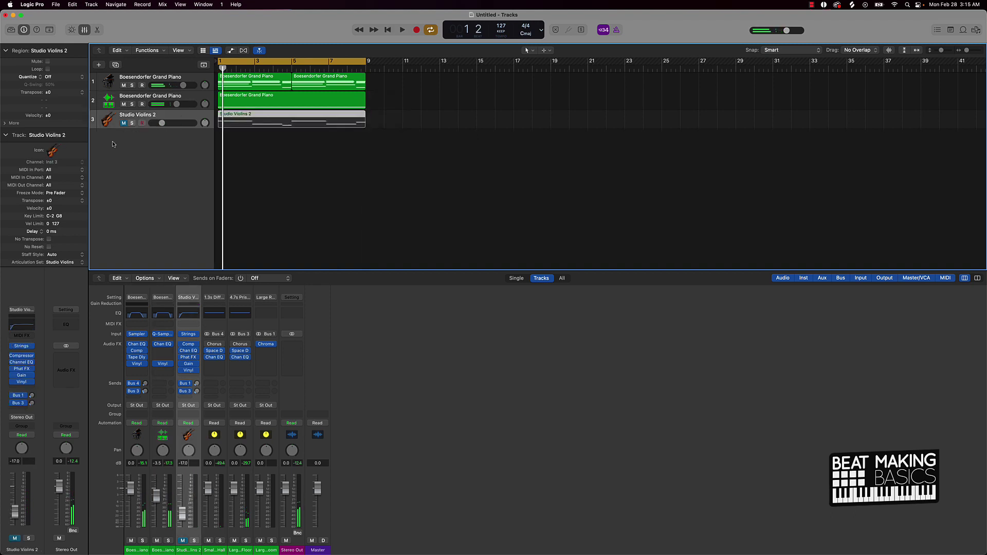
{"action": "left_click", "coordinate": [17, 328]}
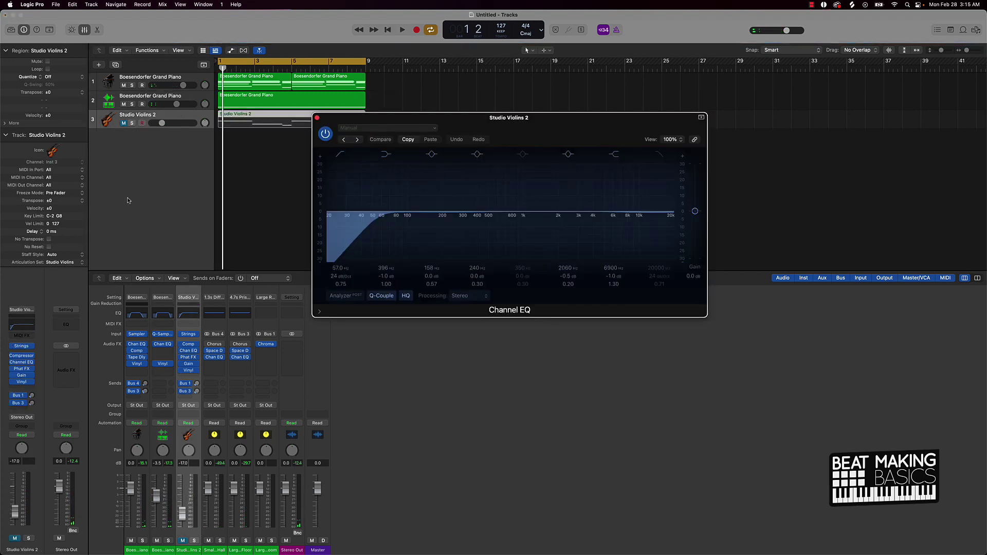
{"action": "left_click", "coordinate": [124, 123]}
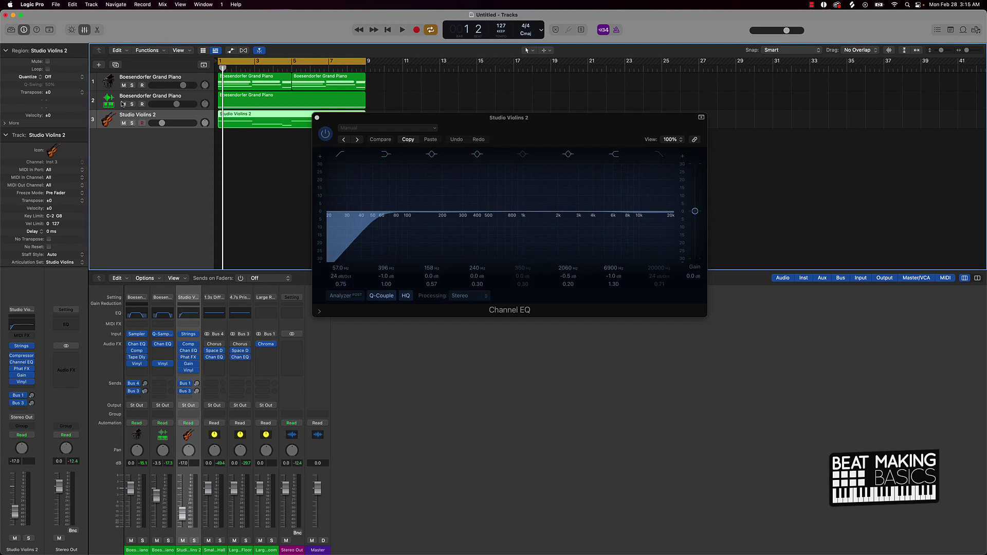
{"action": "left_click", "coordinate": [123, 103]}
{"action": "left_click", "coordinate": [123, 86]}
{"action": "key", "text": "space"}
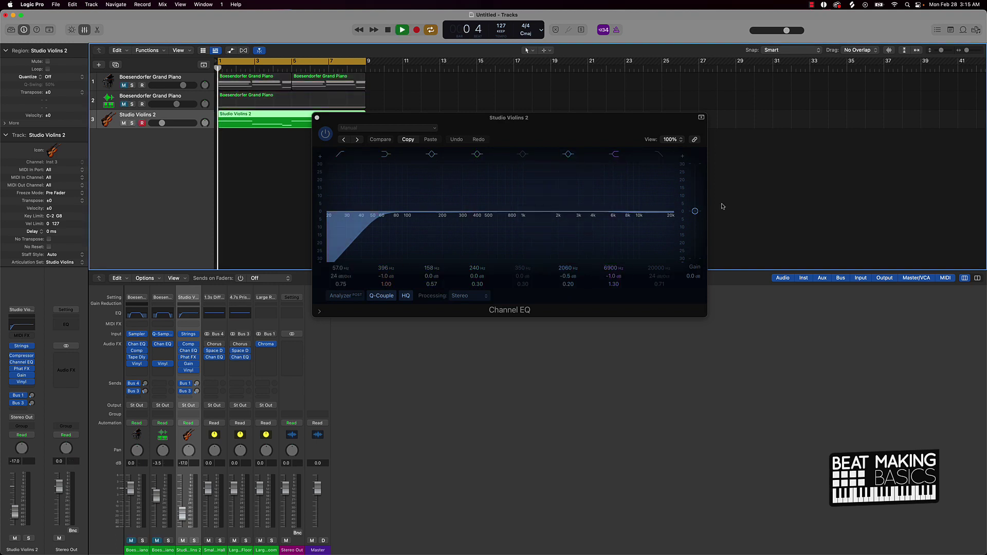
- Add a high cut at 7650 Hz with a 36 dB/Oct slope to the Studio Violins 2 EQ and close it
{"action": "left_click", "coordinate": [659, 155]}
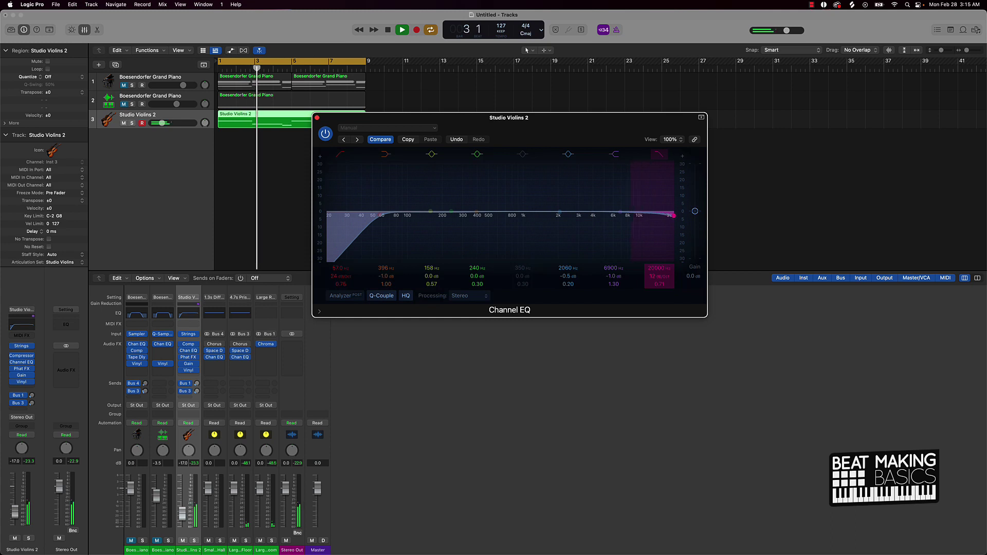
{"action": "left_click_drag", "start_coordinate": [655, 273], "coordinate": [655, 288]}
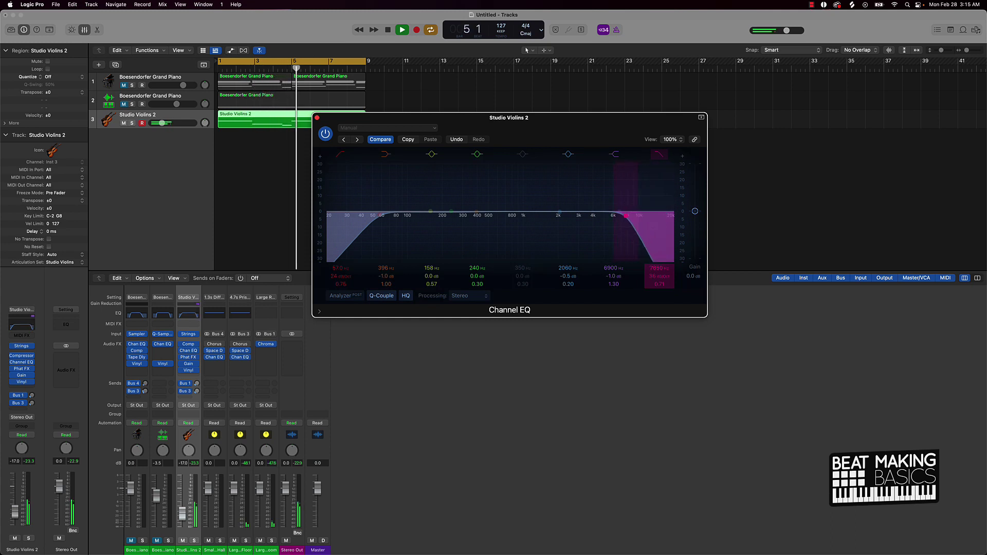
{"action": "key", "text": "space"}
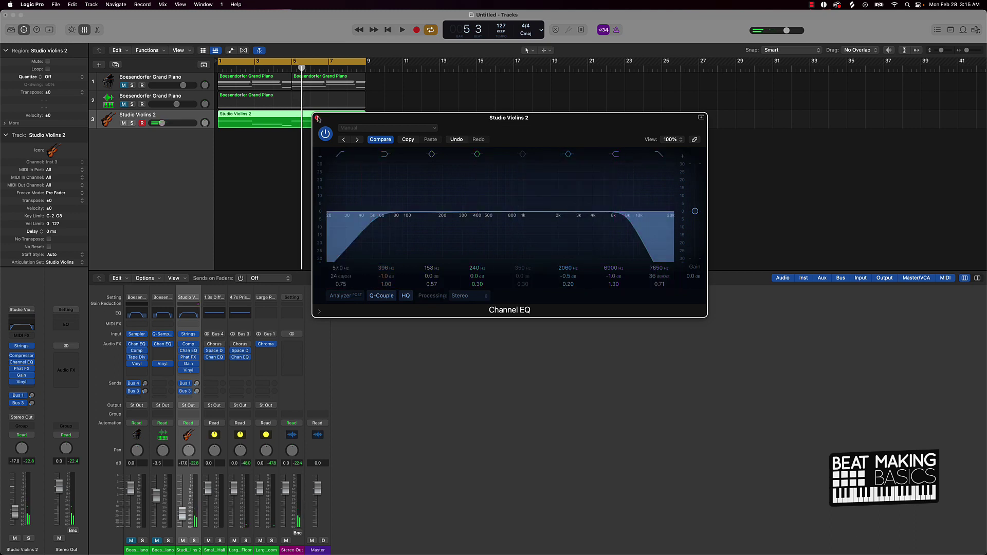
{"action": "left_click", "coordinate": [317, 118]}
- Unmute and play all tracks, pan the first piano +2 and sampled piano +7, and set the sampled piano to -1.6 dB and violins to -18.5 dB
{"action": "left_click", "coordinate": [123, 105], "text": "alt"}
{"action": "key", "text": "Return"}
{"action": "key", "text": "space"}
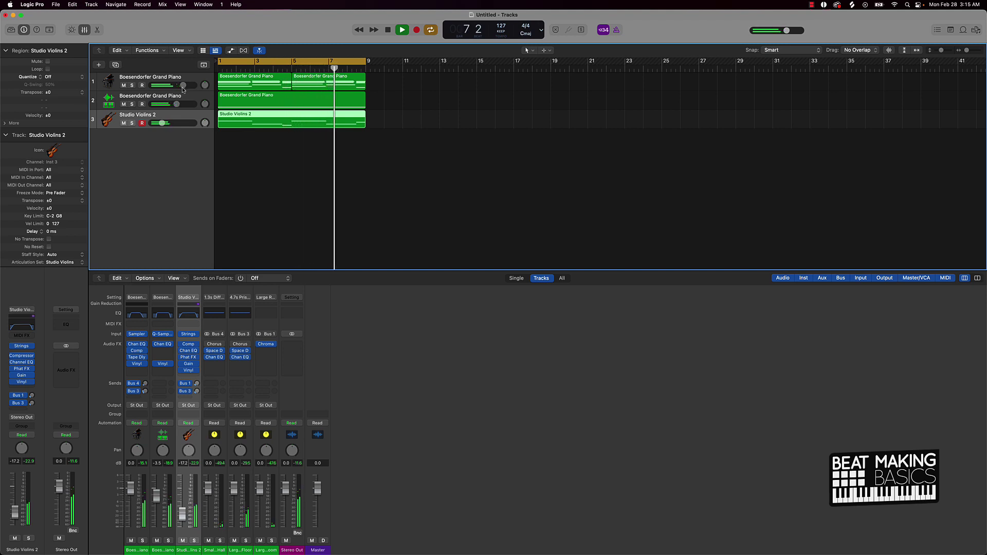
{"action": "left_click_drag", "start_coordinate": [204, 104], "coordinate": [205, 81]}
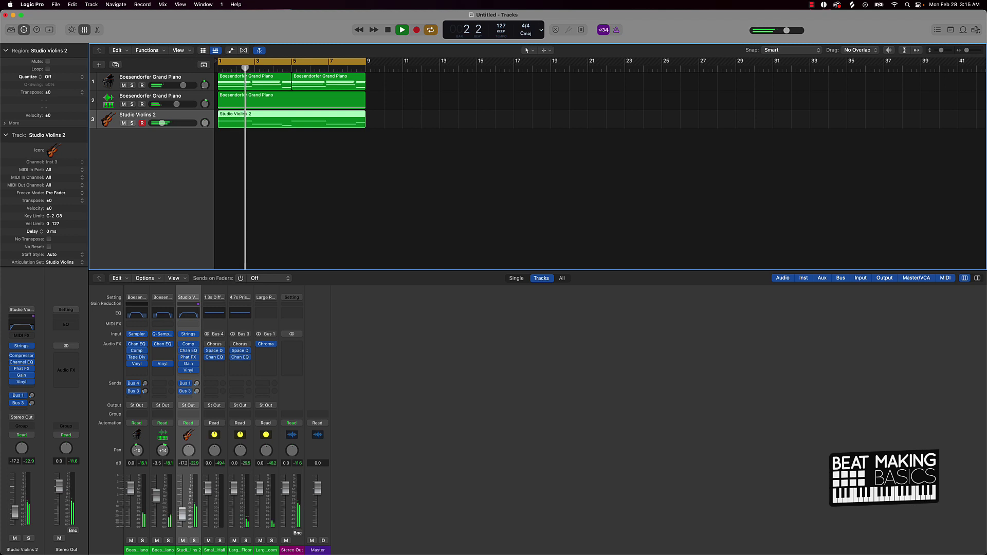
{"action": "left_click_drag", "start_coordinate": [162, 123], "coordinate": [180, 104]}
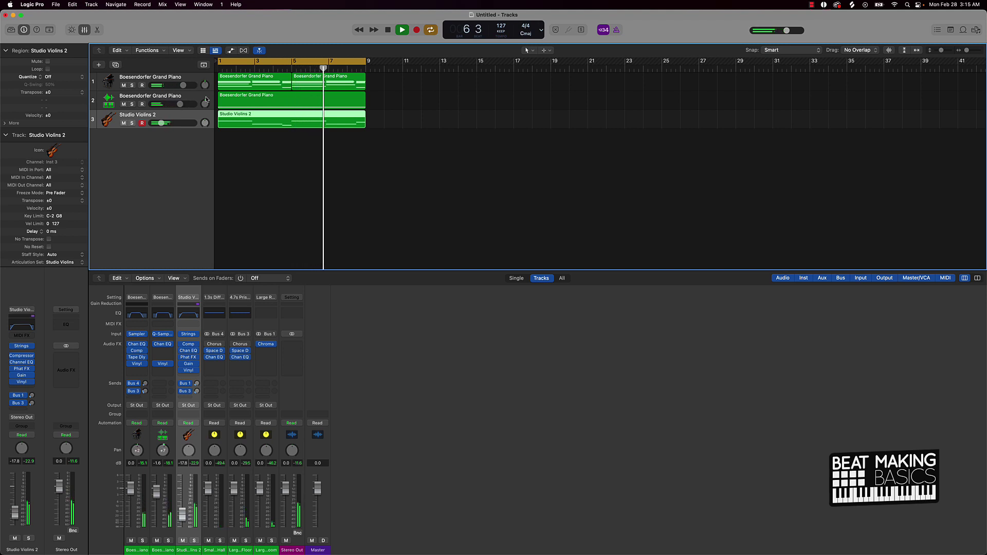
{"action": "left_click_drag", "start_coordinate": [165, 126], "coordinate": [163, 126]}
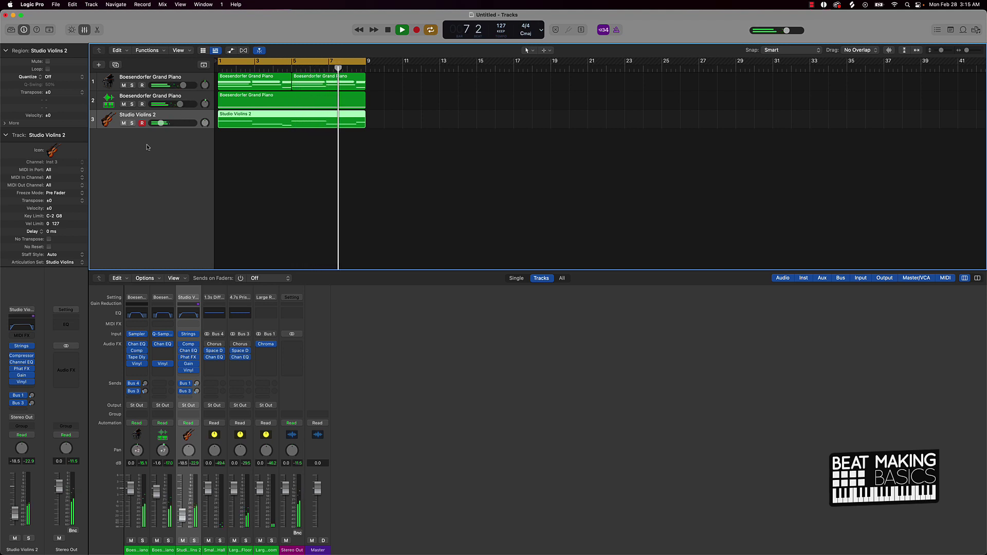
- Steepen the Studio Violins 2 EQ cuts to 48 dB/Oct, raise both cutoffs with the high cut at about 10800 Hz, and close the EQ
{"action": "left_click", "coordinate": [30, 319]}
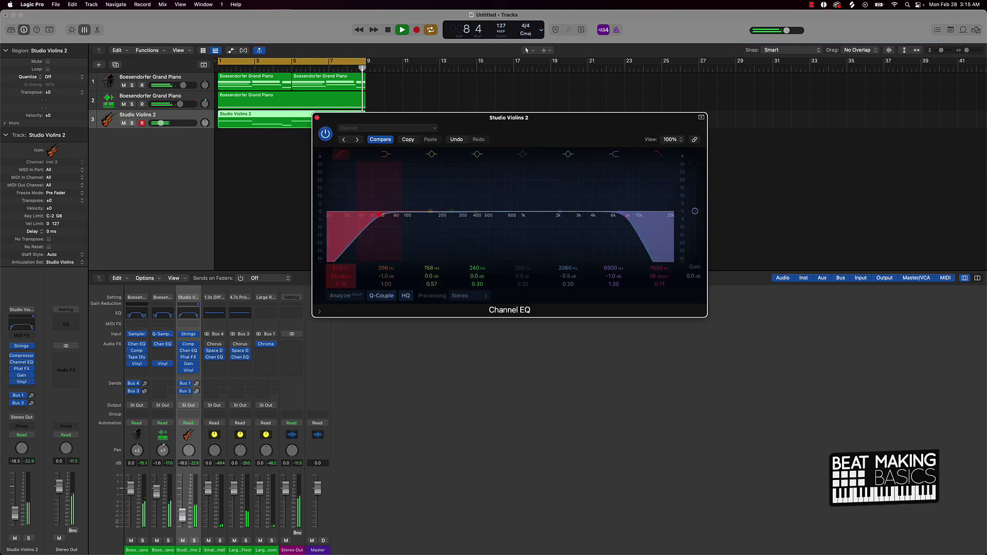
{"action": "left_click_drag", "start_coordinate": [347, 278], "coordinate": [347, 260]}
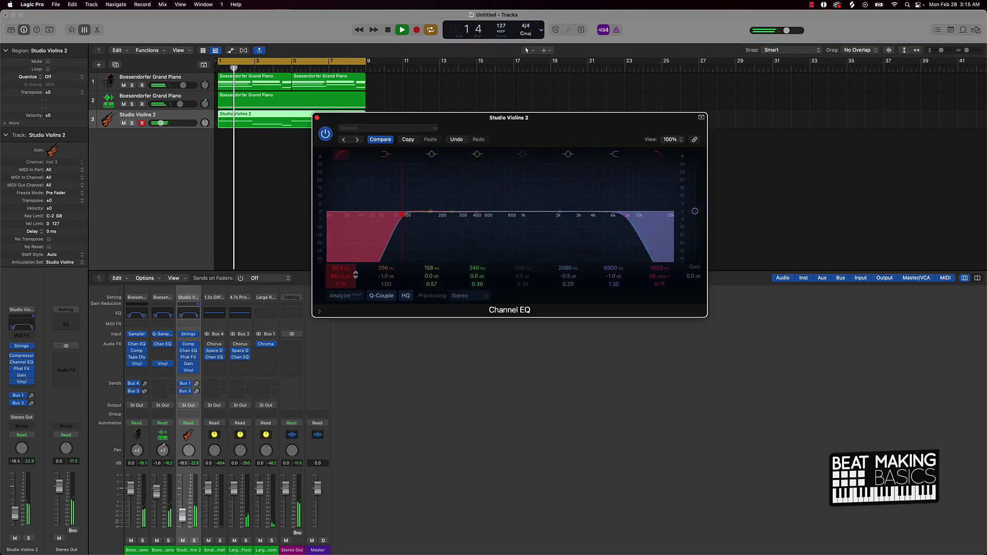
{"action": "mouse_move", "coordinate": [625, 212]}
{"action": "left_mouse_down"}
{"action": "mouse_move", "coordinate": [563, 216]}
{"action": "mouse_move", "coordinate": [663, 216]}
{"action": "mouse_move", "coordinate": [637, 216]}
{"action": "left_mouse_up"}
{"action": "left_click_drag", "start_coordinate": [656, 283], "coordinate": [658, 263]}
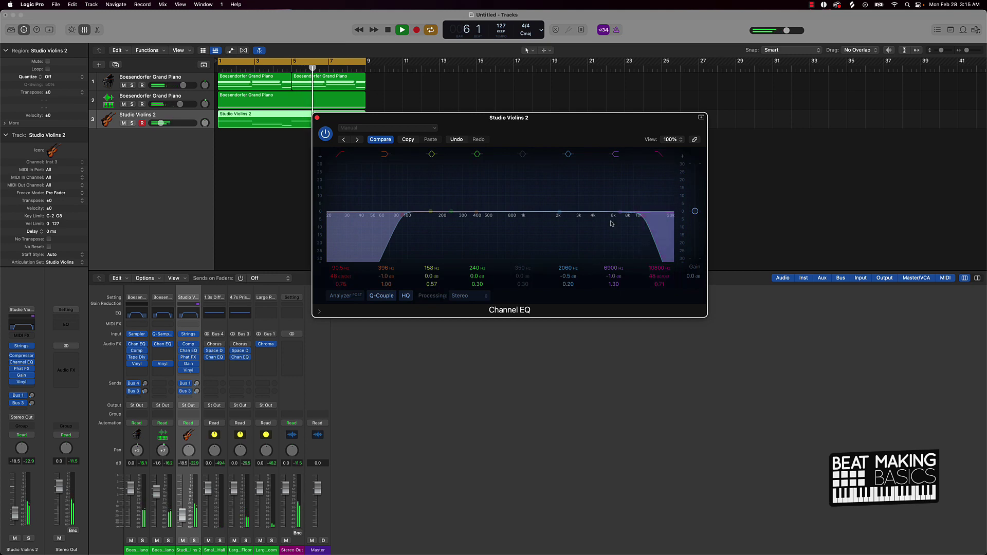
{"action": "left_click", "coordinate": [316, 118]}
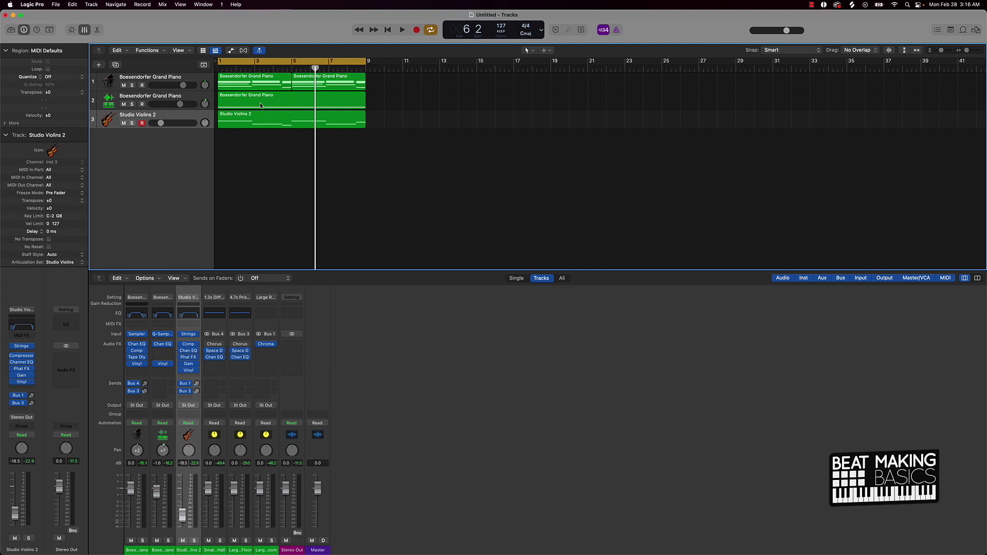
- Join the two first-piano regions into one and repeat the regions of all three tracks twice, up to bar 25
{"action": "left_click_drag", "start_coordinate": [400, 87], "coordinate": [218, 126]}
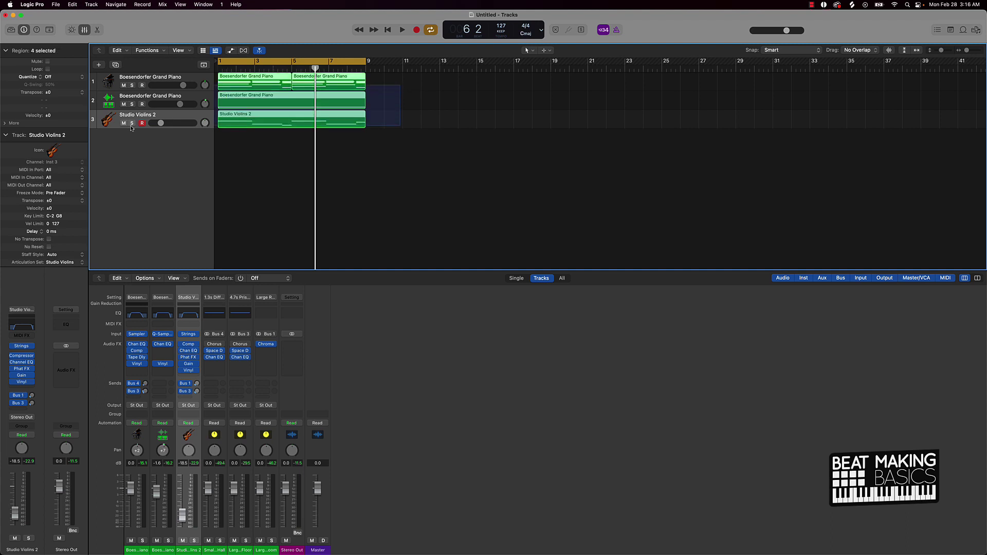
{"action": "left_click", "coordinate": [429, 94]}
{"action": "left_click_drag", "start_coordinate": [374, 77], "coordinate": [239, 87]}
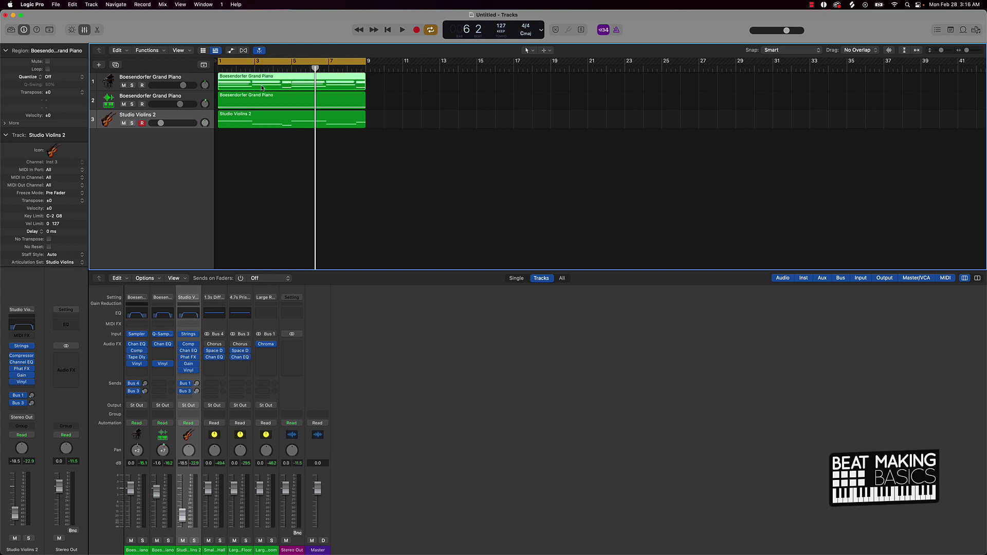
{"action": "left_click_drag", "start_coordinate": [389, 154], "coordinate": [544, 111]}
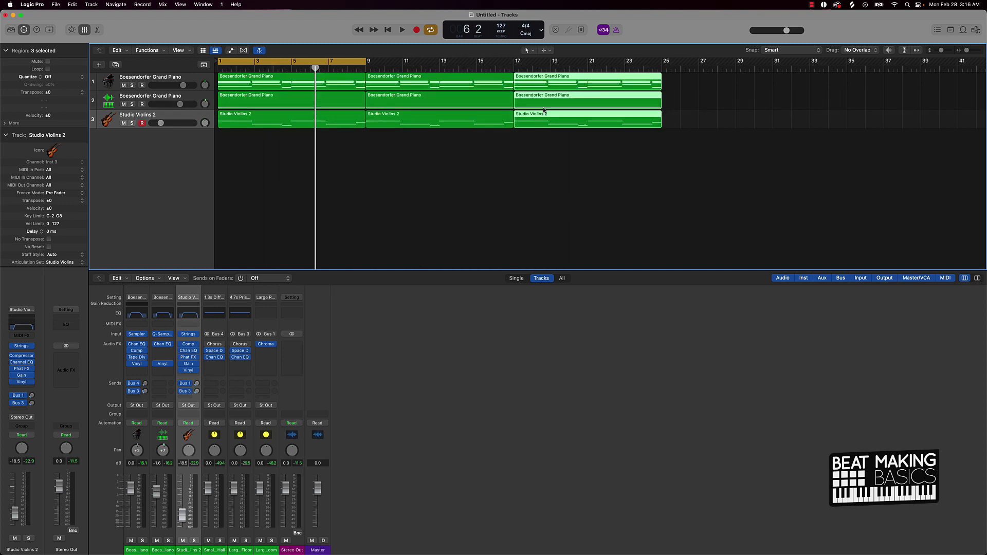
- Turn off cycling and mute the first sampled-piano region and the first two Studio Violins 2 regions
{"action": "left_click", "coordinate": [301, 61]}
{"action": "left_click", "coordinate": [270, 103]}
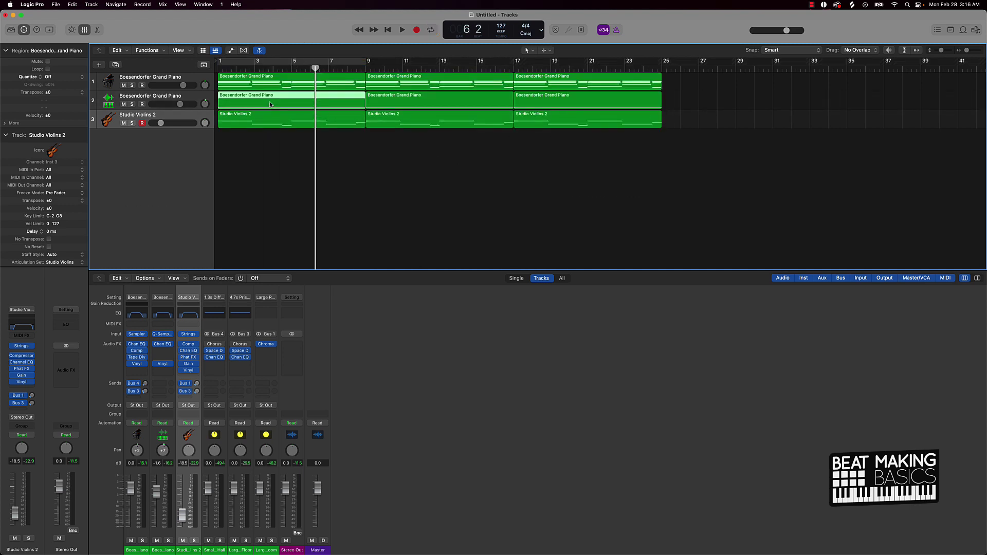
{"action": "left_click", "coordinate": [328, 123], "text": "shift"}
{"action": "left_click", "coordinate": [414, 123], "text": "shift"}
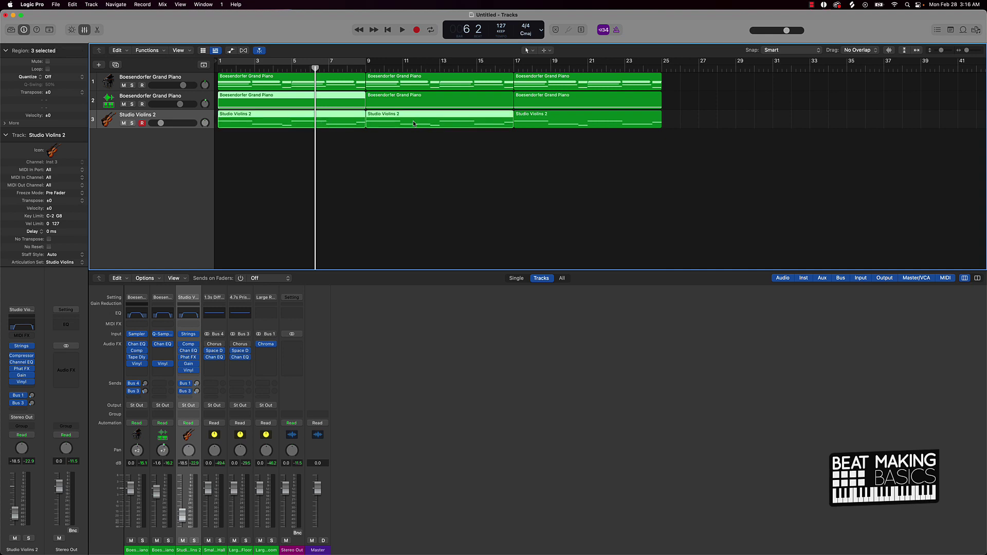
{"action": "key", "text": "ctrl+m"}
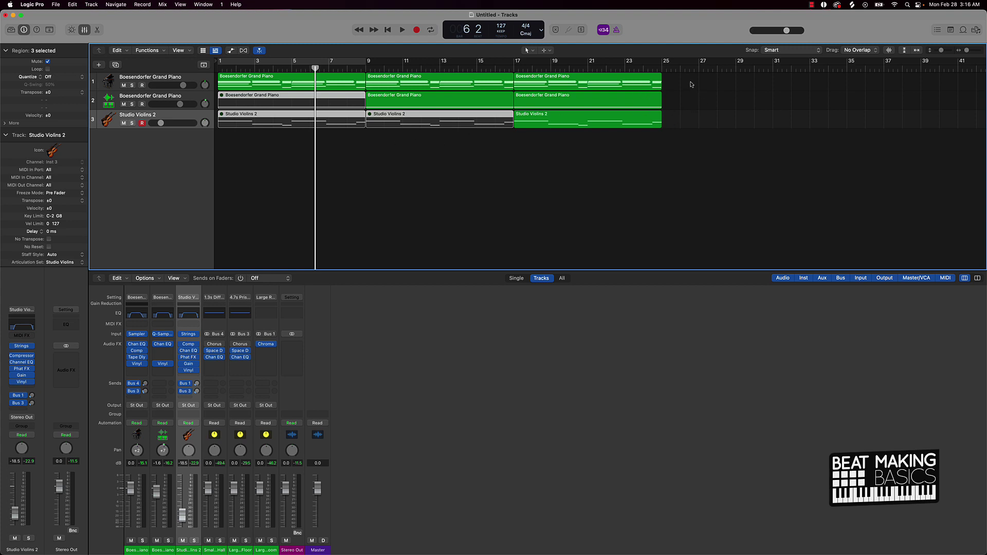
- Bounce all nine piano and violin regions in place to a new track named Drake Sample
{"action": "left_click_drag", "start_coordinate": [691, 84], "coordinate": [150, 141]}
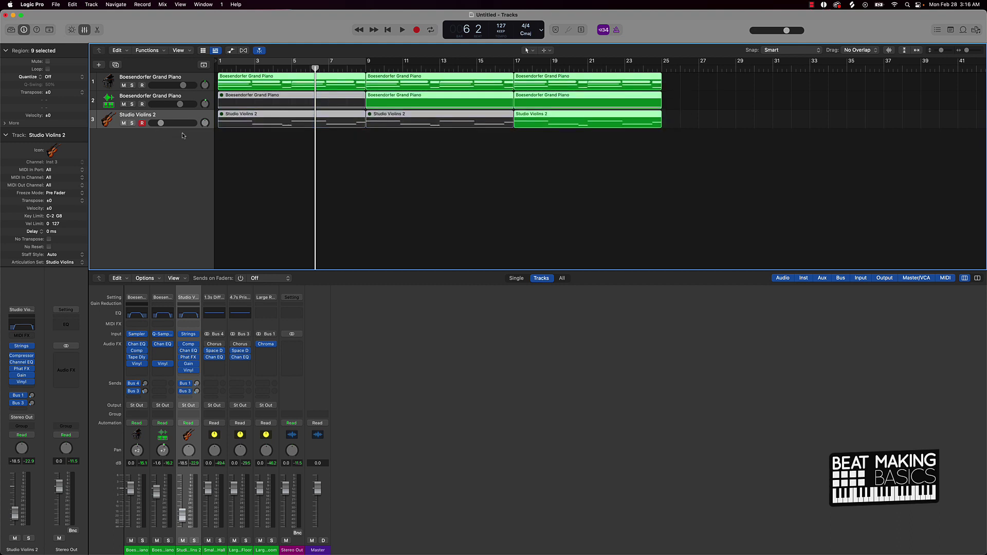
{"action": "right_click", "coordinate": [295, 80]}
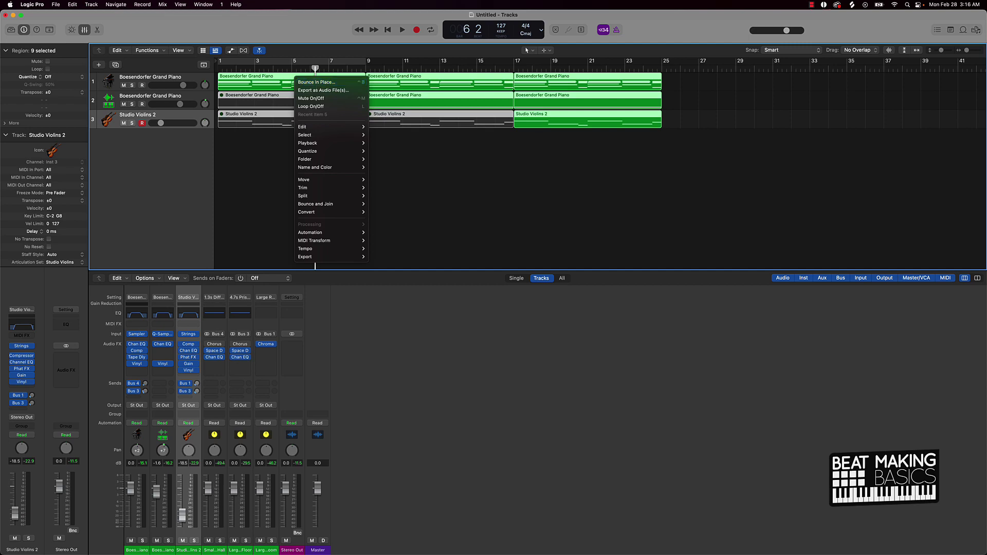
{"action": "left_click", "coordinate": [317, 83]}
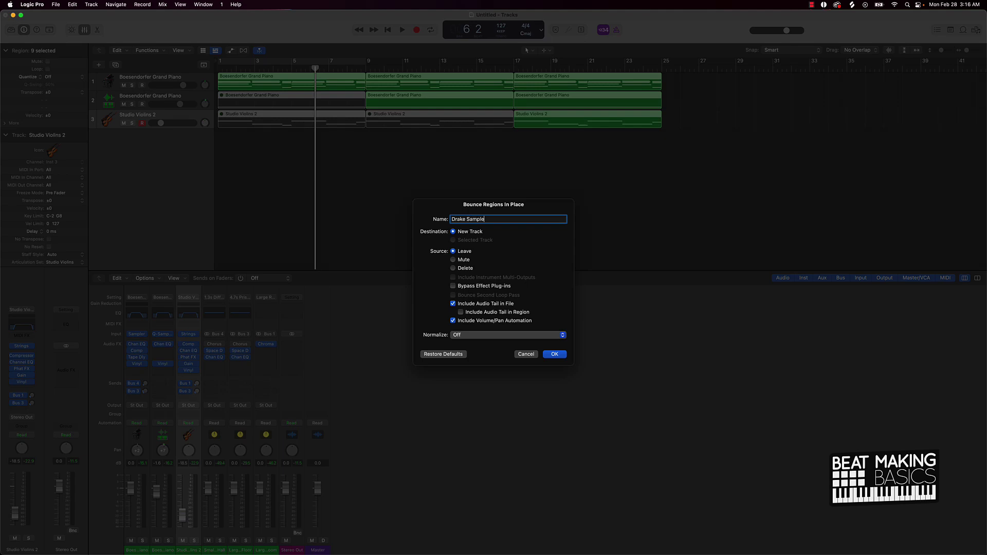
{"action": "type", "text": "Drake Sample"}
{"action": "key", "text": "Return"}
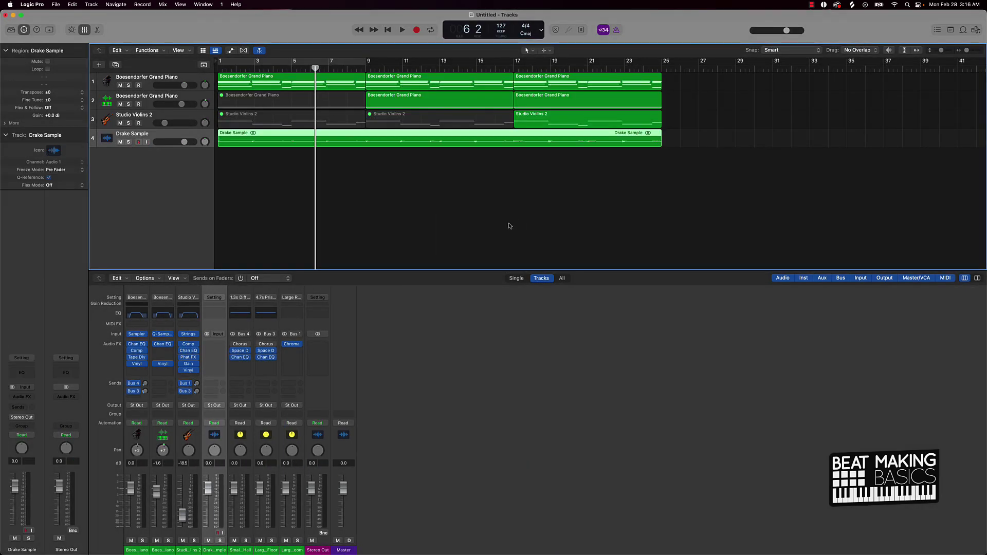
- Solo the Drake Sample track, listen to the bounced audio, and return the playhead to the start
{"action": "left_click", "coordinate": [128, 142]}
{"action": "key", "text": "space"}
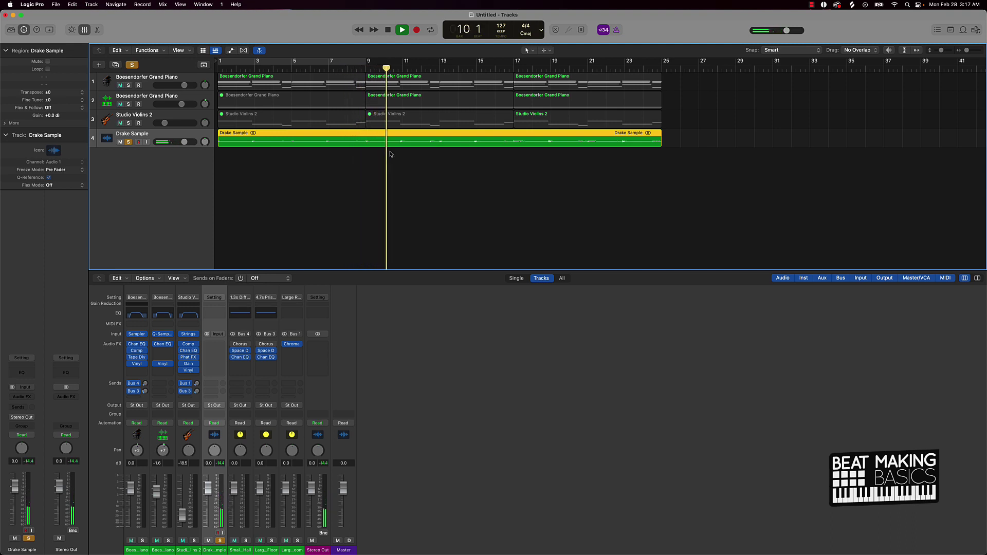
{"action": "key", "text": "Return"}
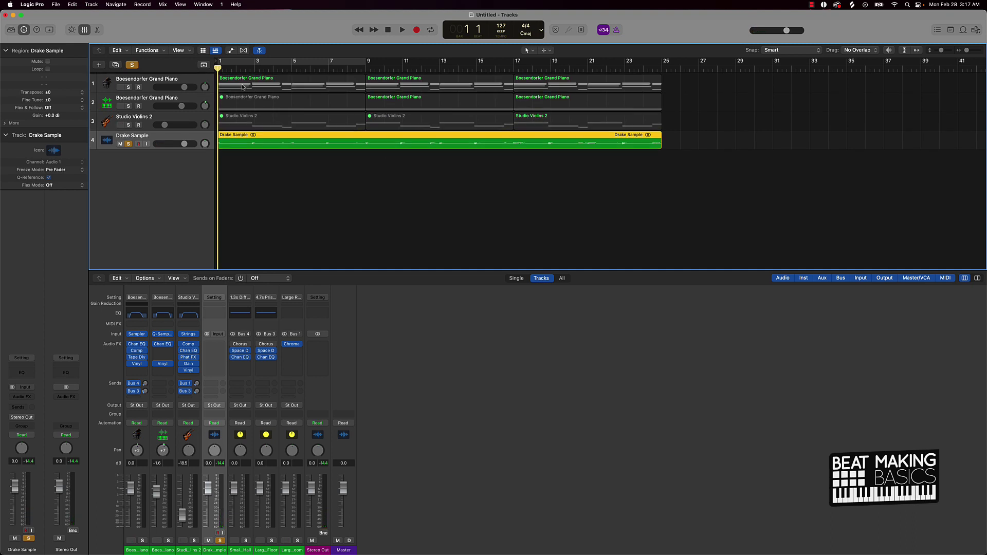
{"action": "scroll", "coordinate": [463, 89], "scroll_direction": "right", "scroll_amount": 1}
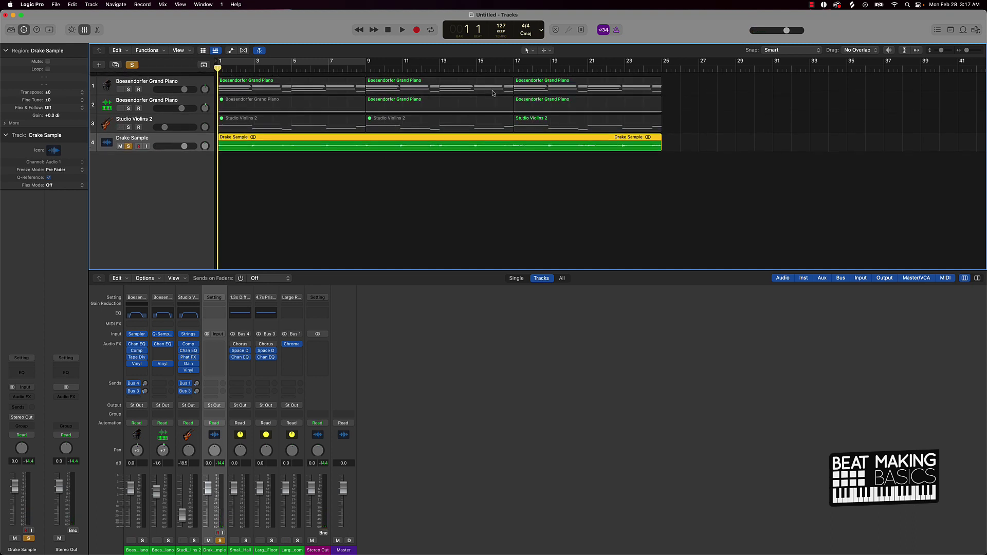
- Clear the solo and mute the two piano tracks and the Studio Violins 2 track
{"action": "left_click", "coordinate": [131, 65]}
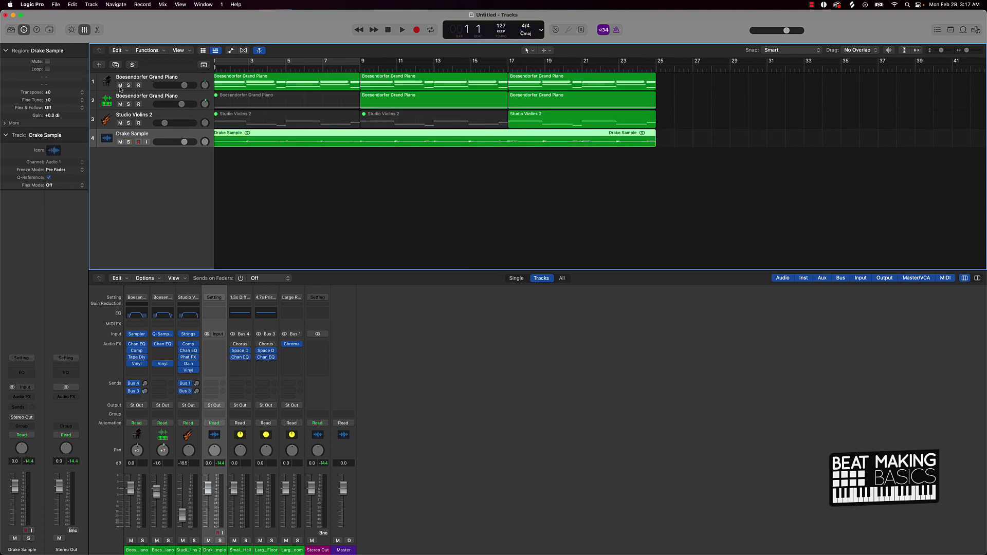
{"action": "left_click_drag", "start_coordinate": [120, 85], "coordinate": [120, 123]}
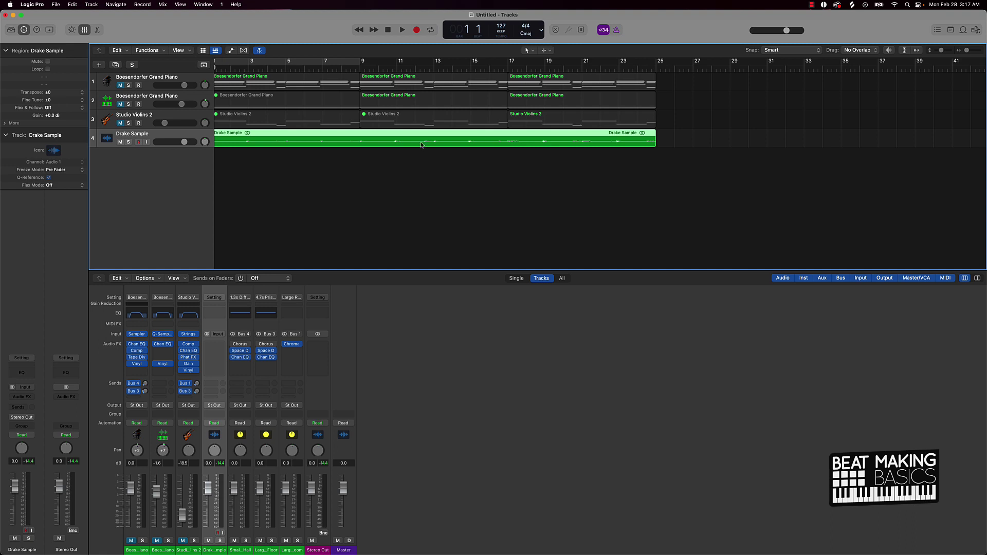
{"action": "scroll", "coordinate": [422, 144], "scroll_direction": "left", "scroll_amount": 2}
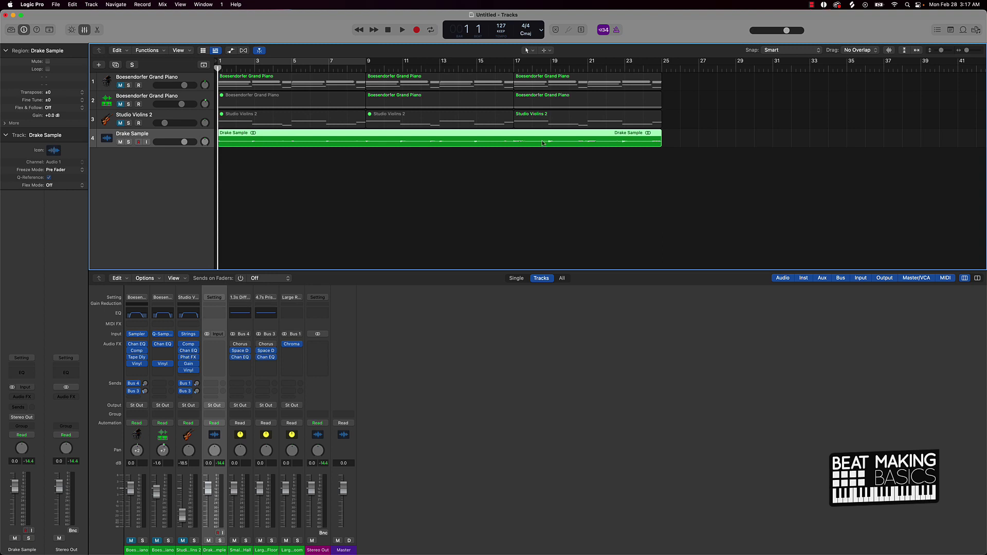
- Load the bounced Drake Sample region into Quick Sampler on a new instrument track
{"action": "left_click_drag", "start_coordinate": [249, 139], "coordinate": [135, 171]}
{"action": "key", "text": "Return"}
{"action": "key", "text": "ctrl+e"}
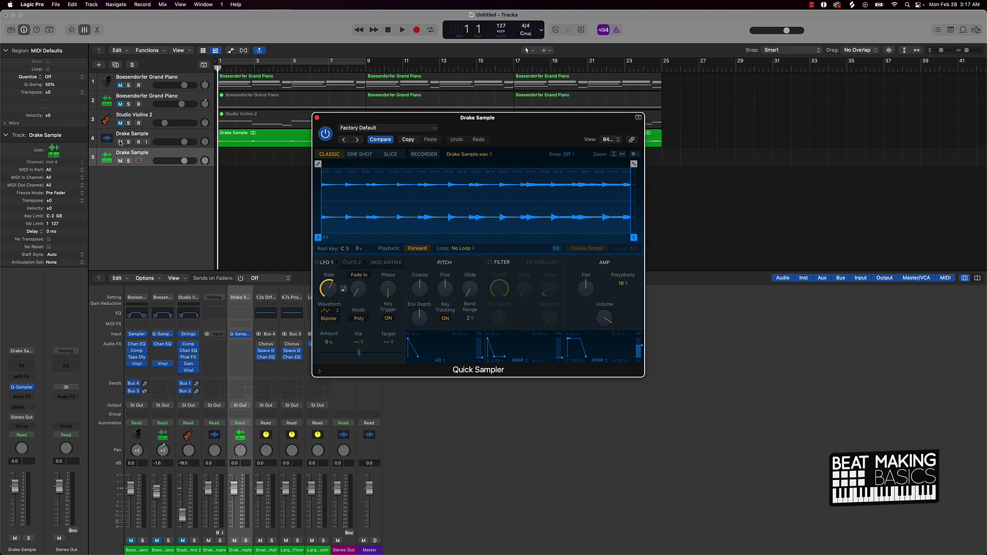
{"action": "left_click", "coordinate": [149, 170]}
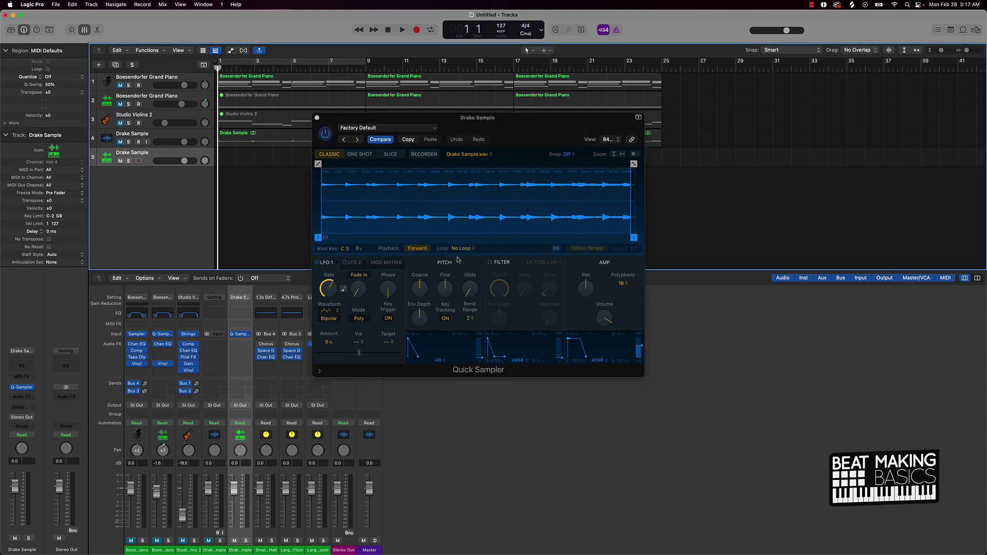
- Try reverse playback in Quick Sampler, enable Flex with Follow Tempo, and audition the sample with playback set back to Forward
{"action": "left_click", "coordinate": [427, 251]}
{"action": "left_click", "coordinate": [427, 250]}
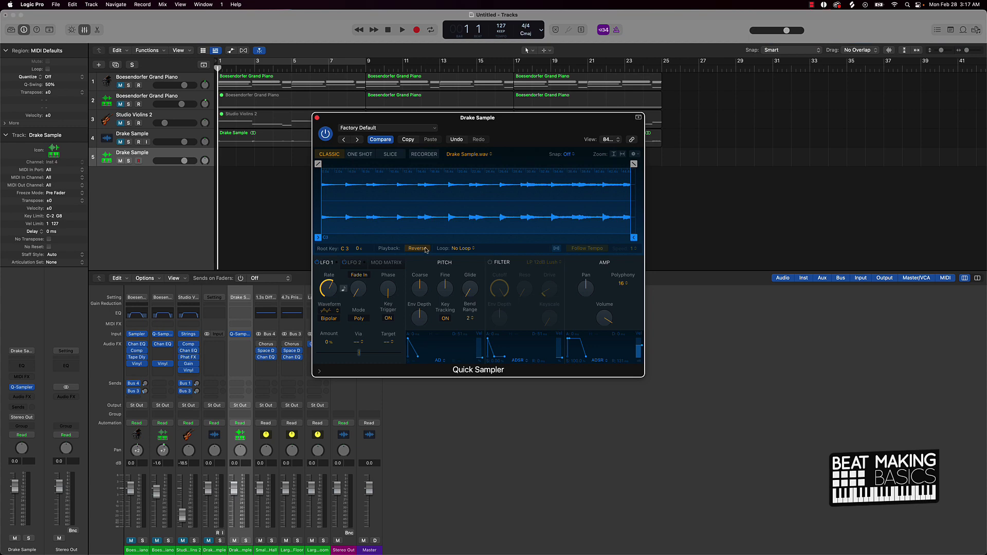
{"action": "left_click", "coordinate": [557, 250]}
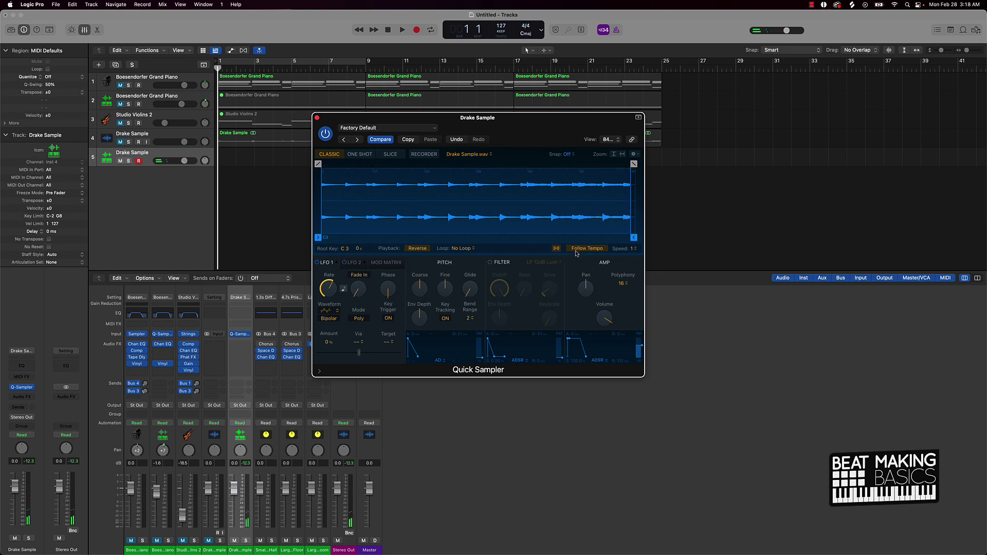
{"action": "left_click", "coordinate": [426, 249]}
{"action": "key", "text": "a"}
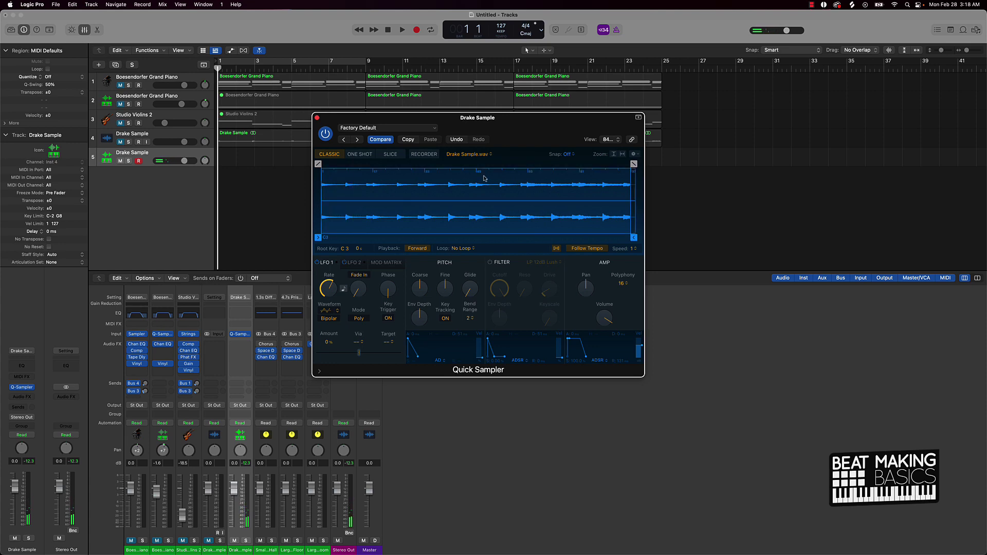
- Audition the tempo-following sample at a project tempo of 140 and raise the tempo to 150
{"action": "left_click_drag", "start_coordinate": [501, 26], "coordinate": [504, 6]}
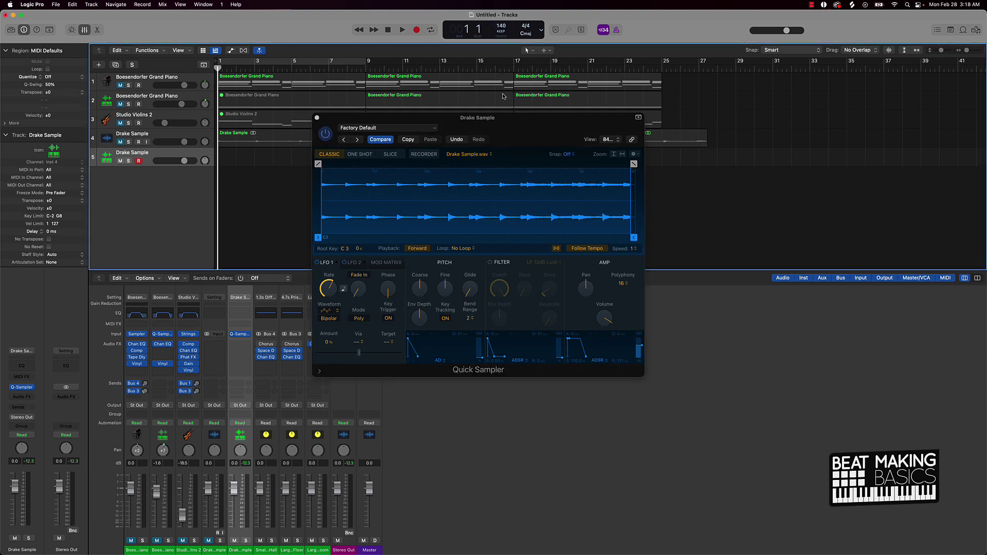
{"action": "key", "text": "a"}
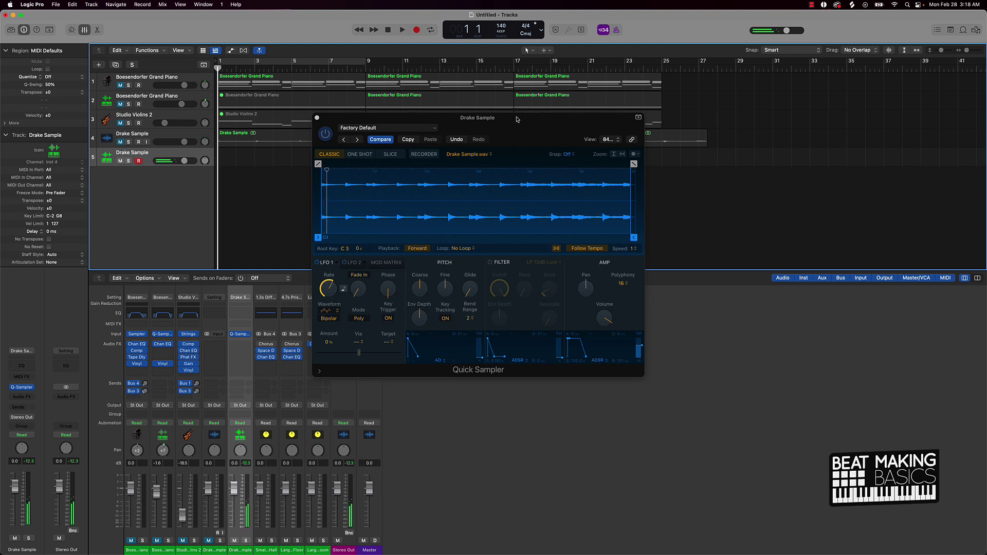
{"action": "left_click_drag", "start_coordinate": [501, 26], "coordinate": [502, 14]}
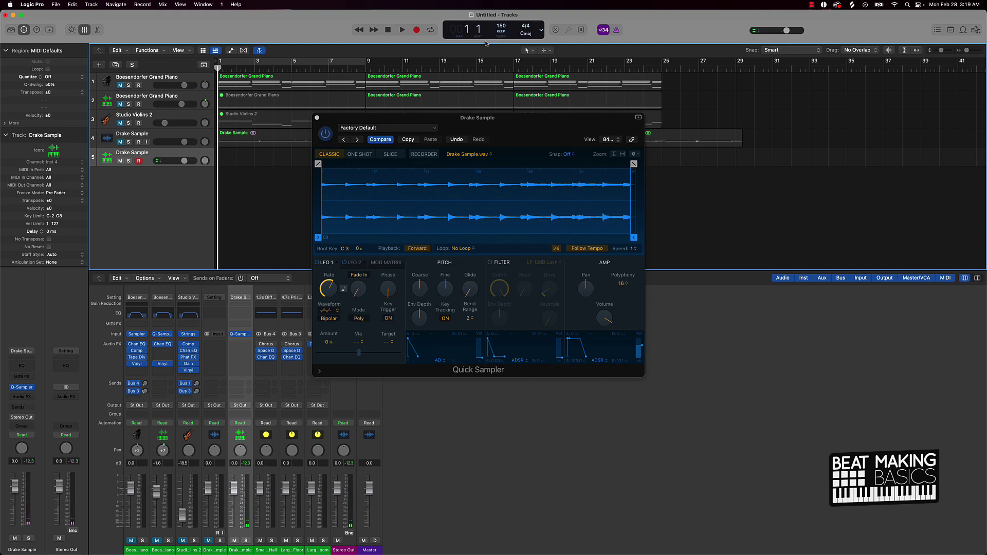
{"action": "left_click_drag", "start_coordinate": [508, 146], "coordinate": [489, 199]}
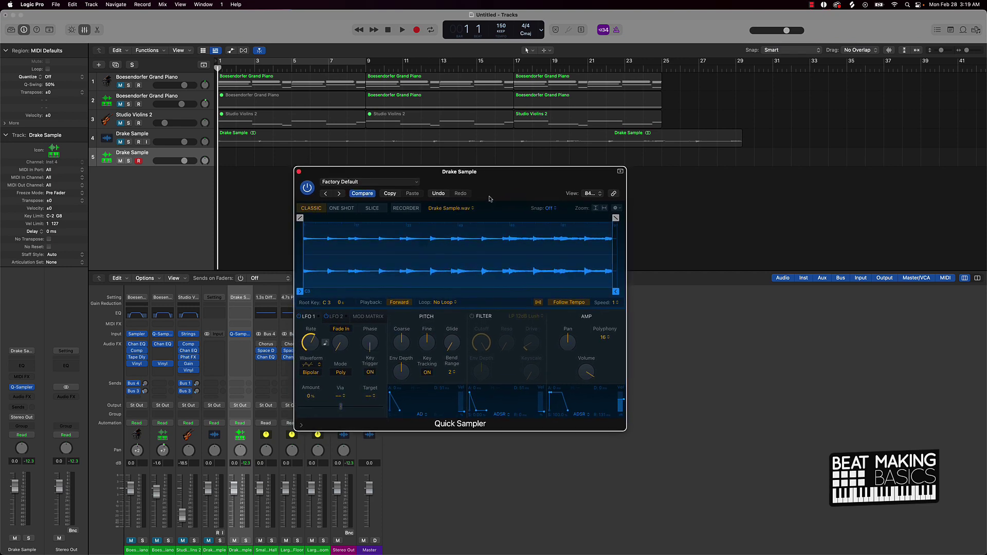